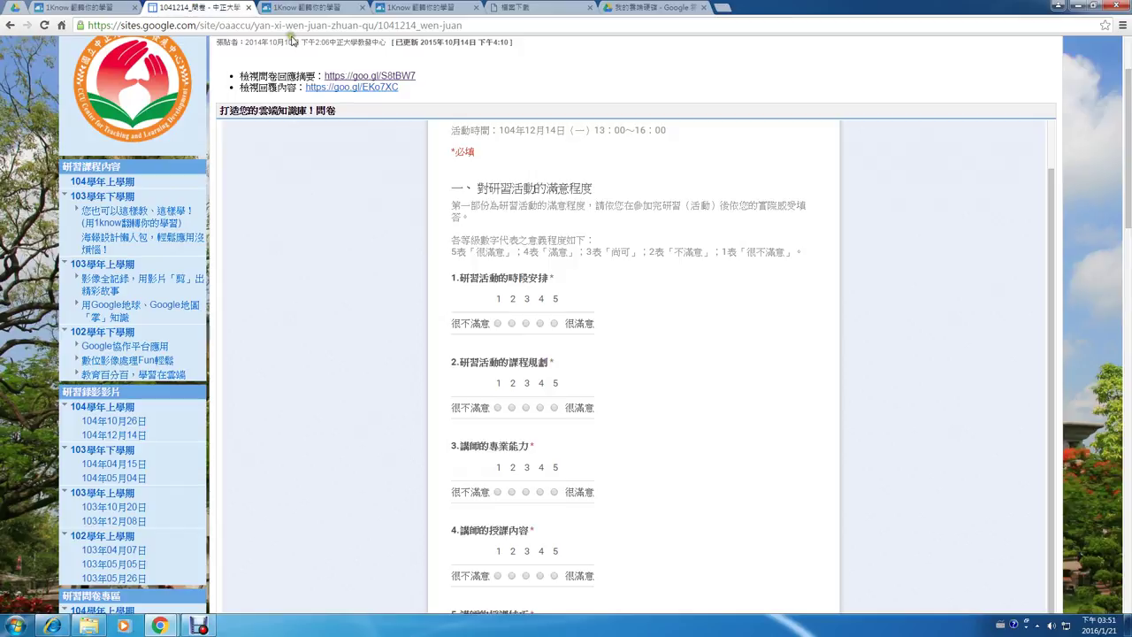
click(327, 89)
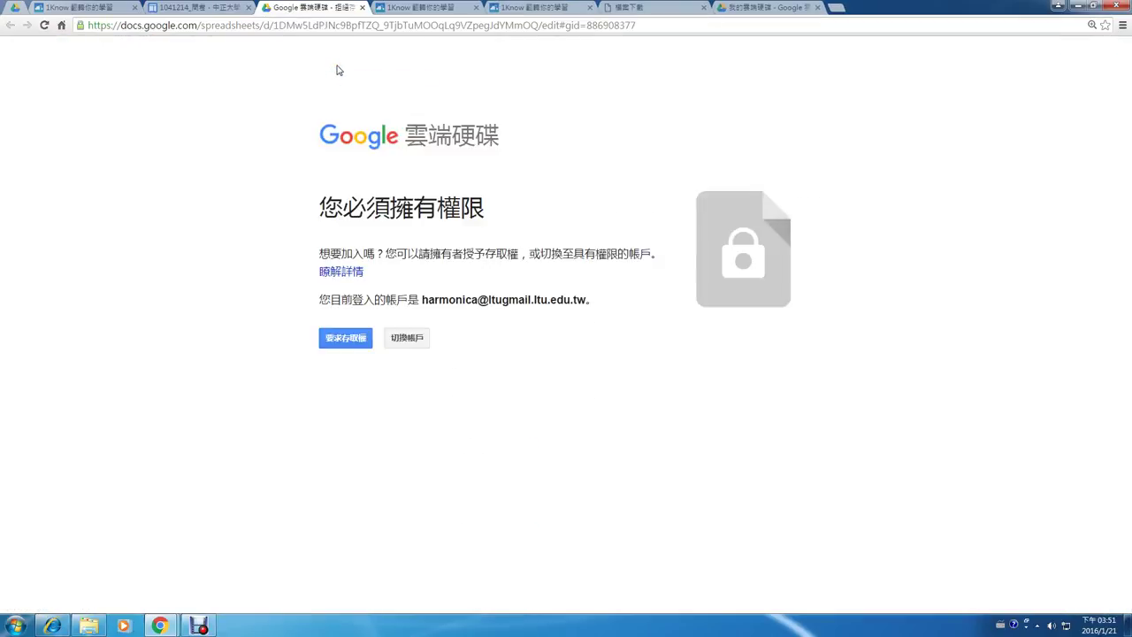
- Close the Google Drive access-permission tab to return to the example survey page
click(362, 7)
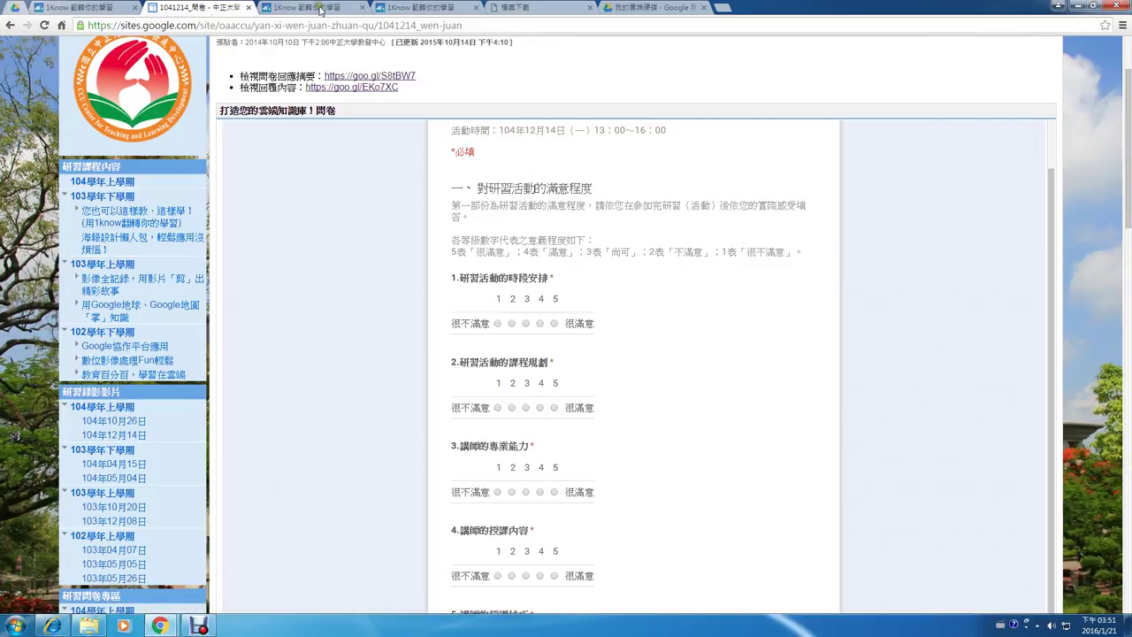
- Create a blank Google Form via Drive's 新增 > 更多 > Google 表單, then return to the survey
click(634, 8)
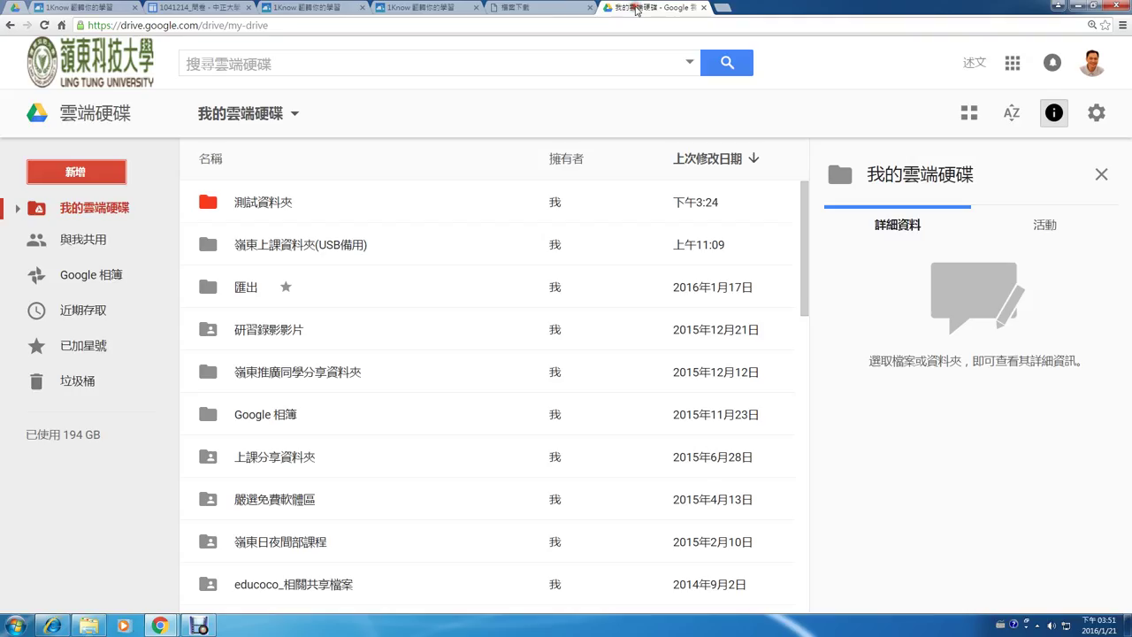
click(100, 180)
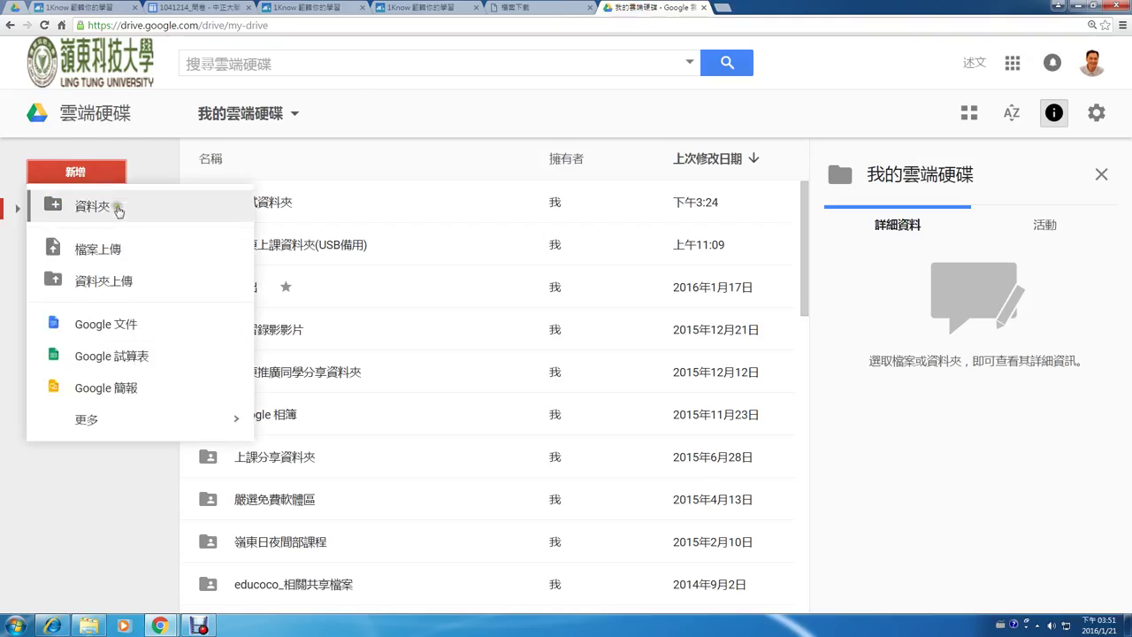
click(145, 419)
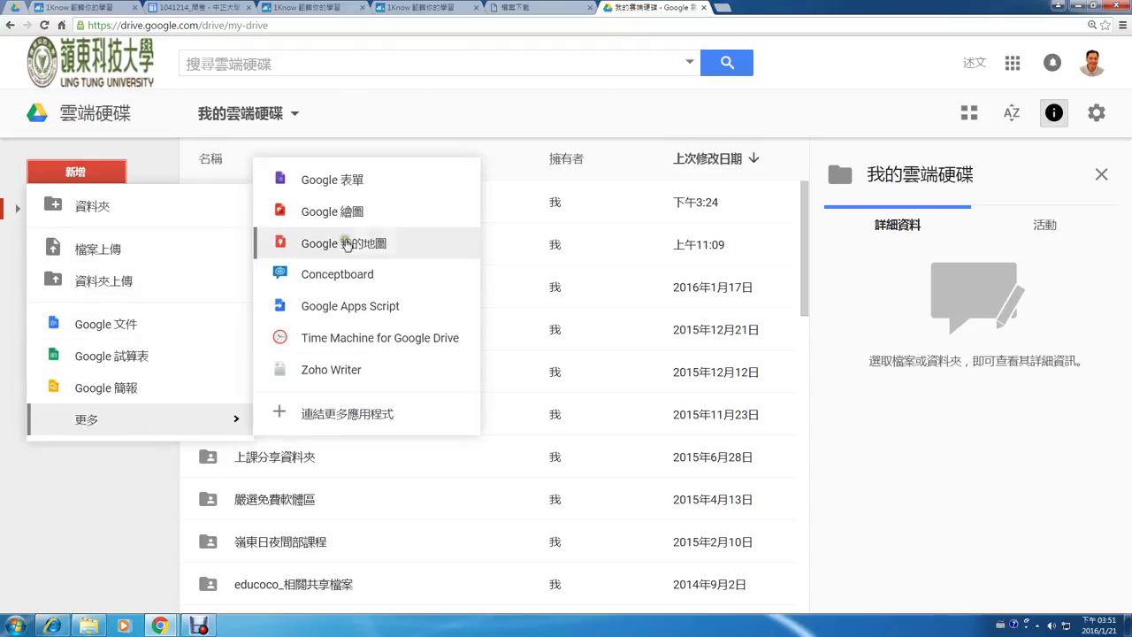
click(360, 183)
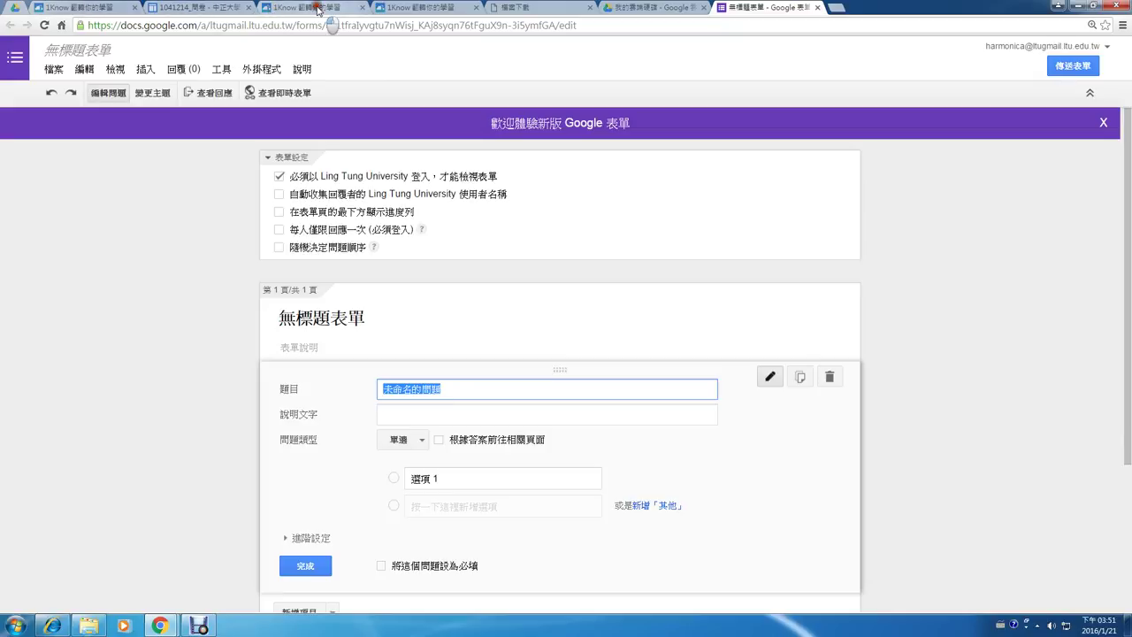
click(321, 6)
click(199, 8)
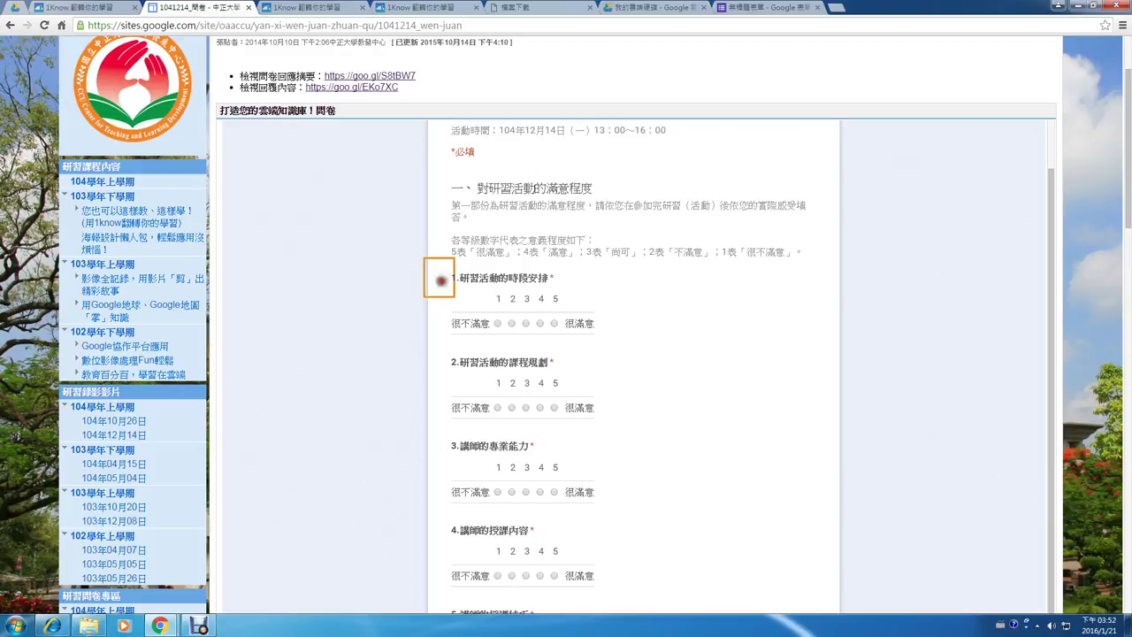
- Scroll through the example survey, trying its first two comment boxes
drag(440, 281, 661, 363)
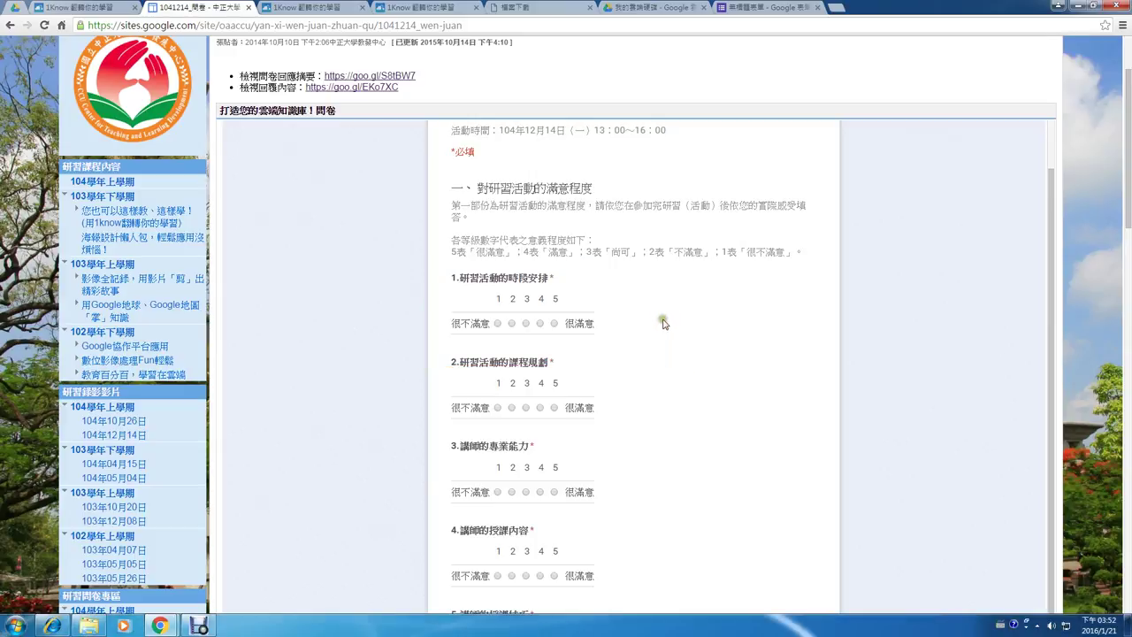
scroll(665, 323, down, 5)
scroll(673, 329, down, 2)
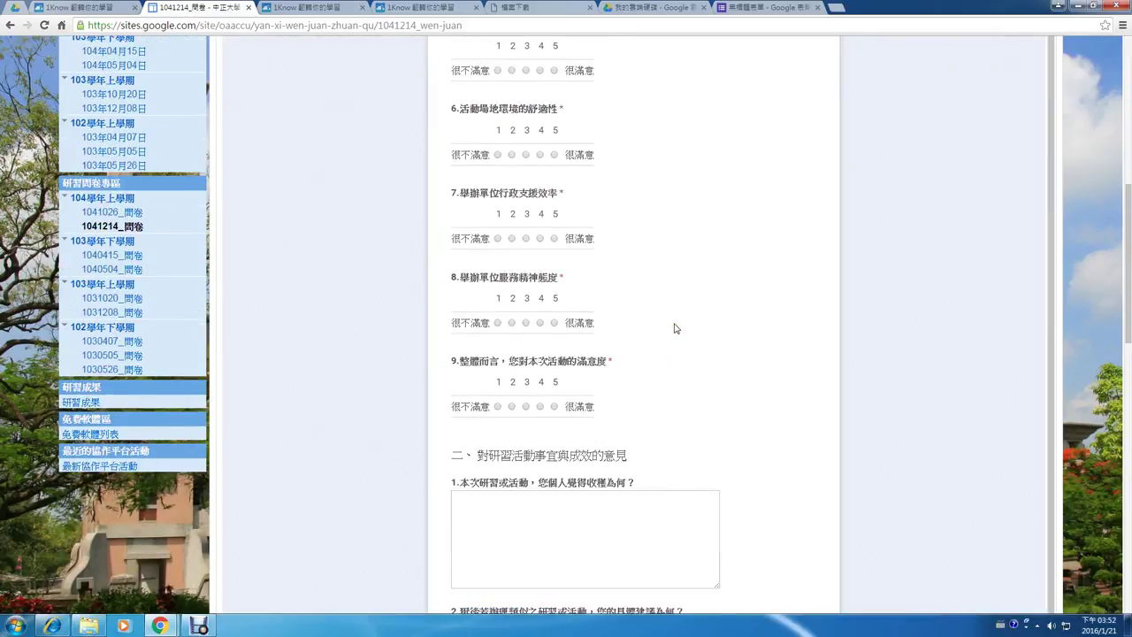
scroll(675, 328, down, 2)
click(652, 338)
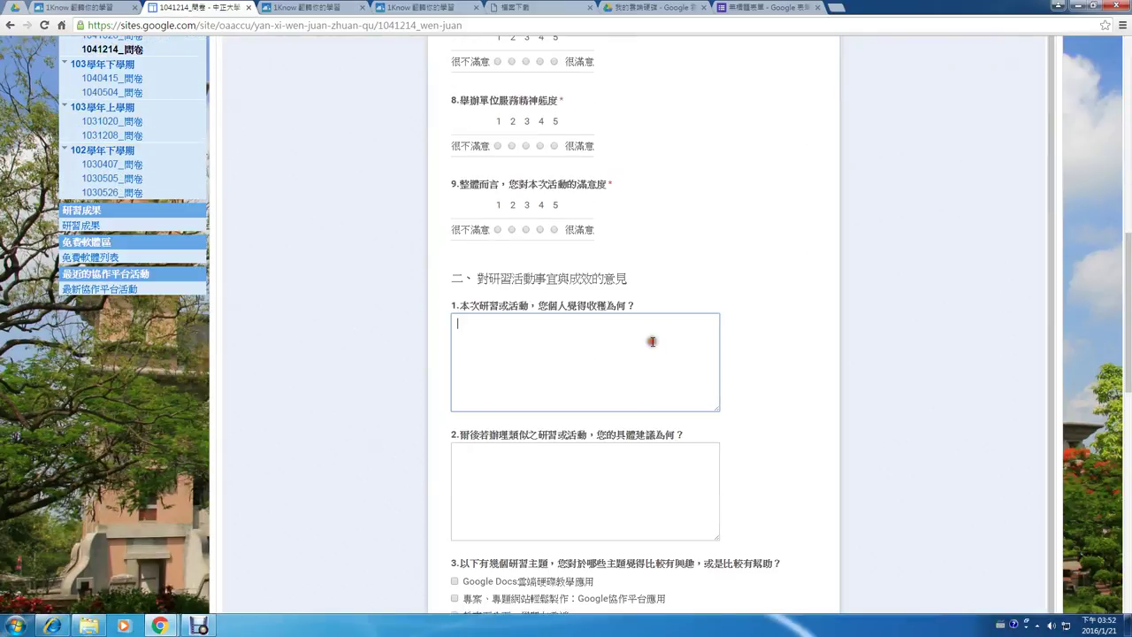
click(610, 483)
- Try a question 3 topic option, scroll to the submit section, and return to the untitled form
scroll(611, 478, down, 2)
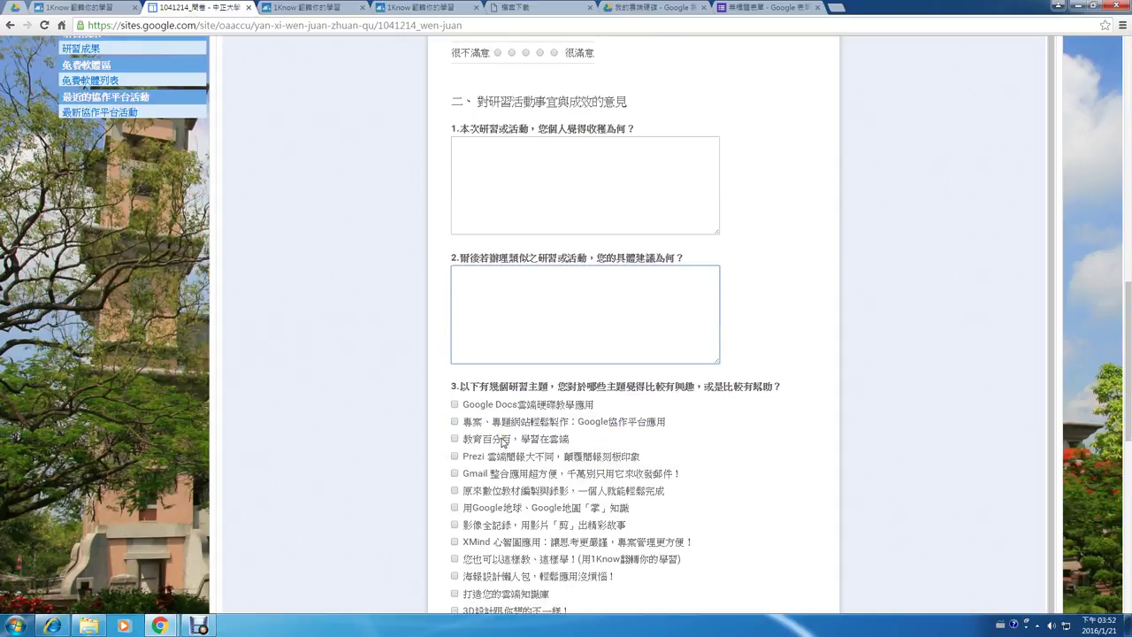
click(455, 404)
scroll(531, 423, down, 1)
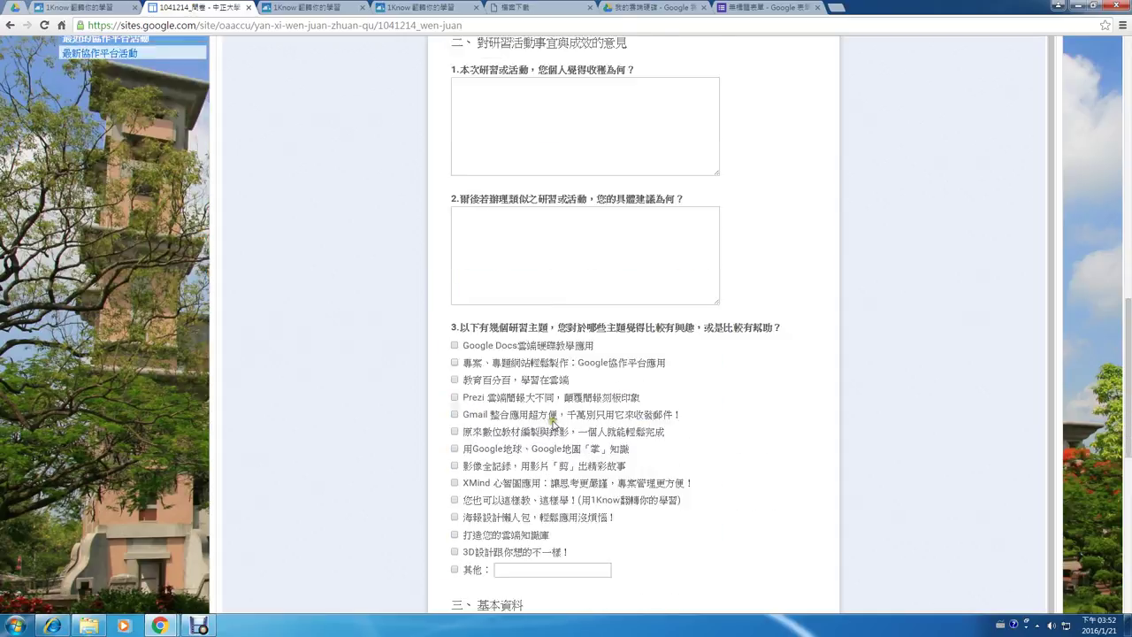
scroll(553, 420, down, 3)
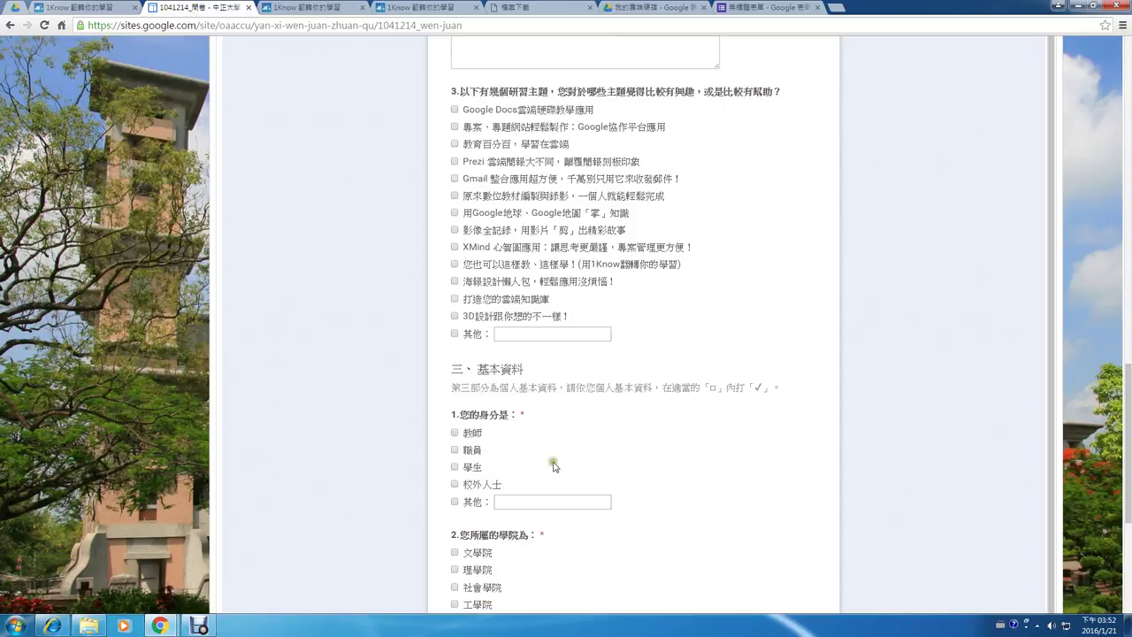
scroll(523, 454, down, 3)
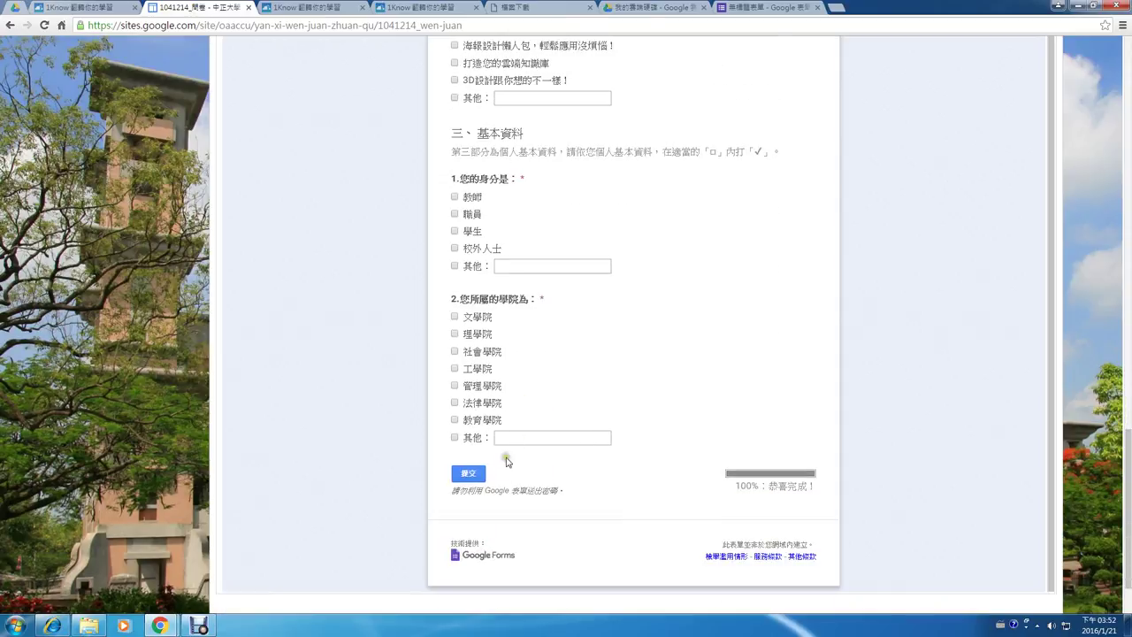
click(750, 7)
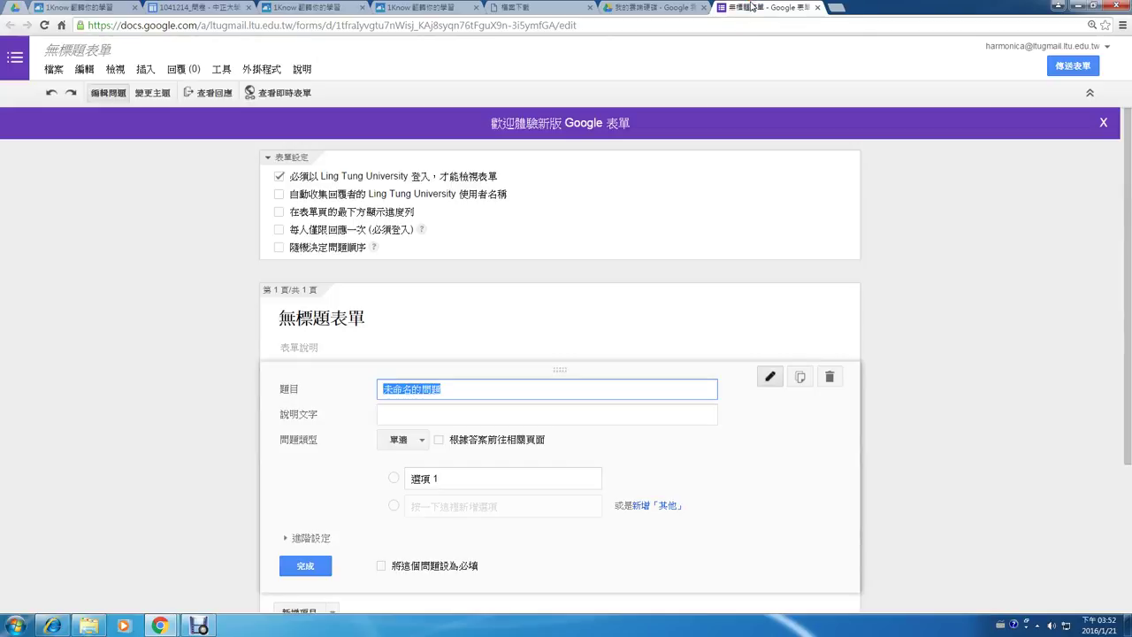
- Replace the form title 無標題表單 with 問卷調查
drag(384, 315, 222, 324)
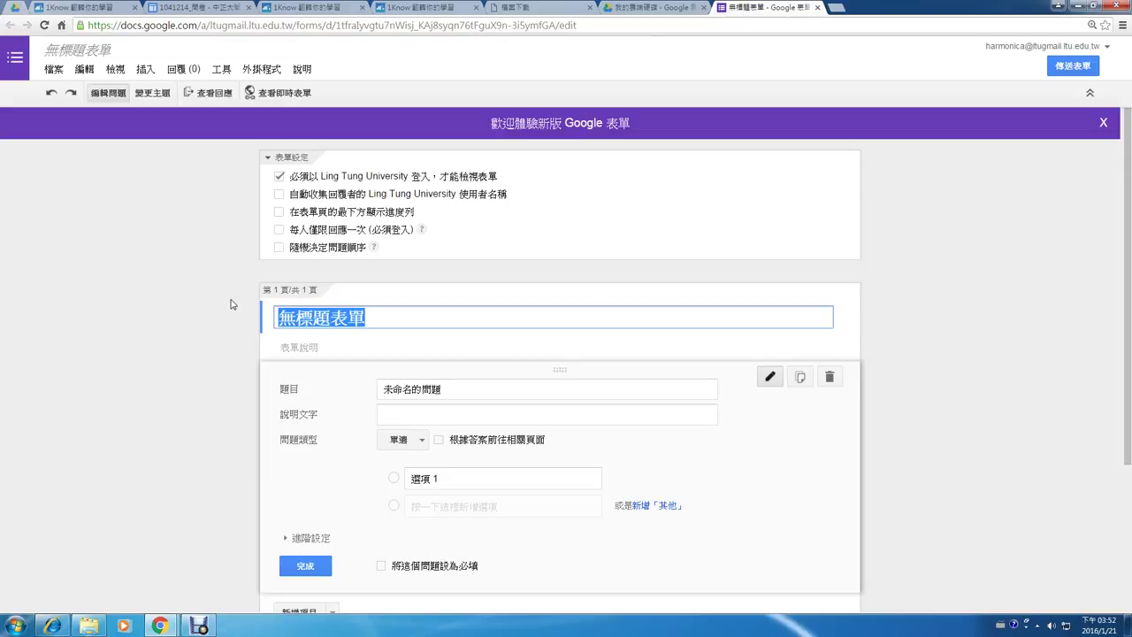
key(ctrl+shift)
text(問)
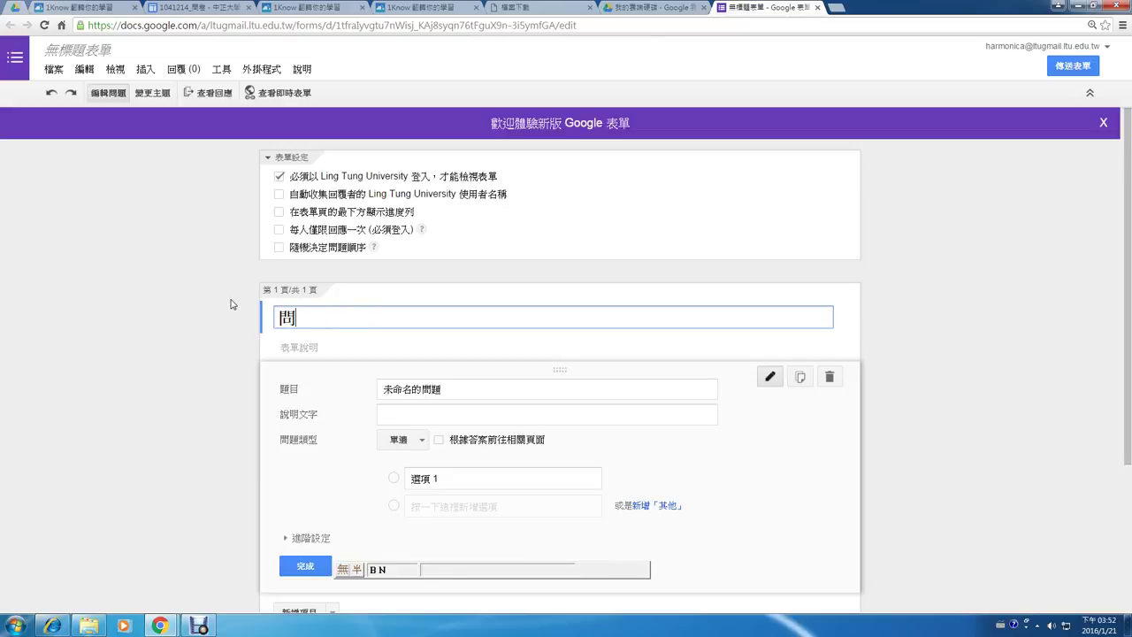
text(卷調查)
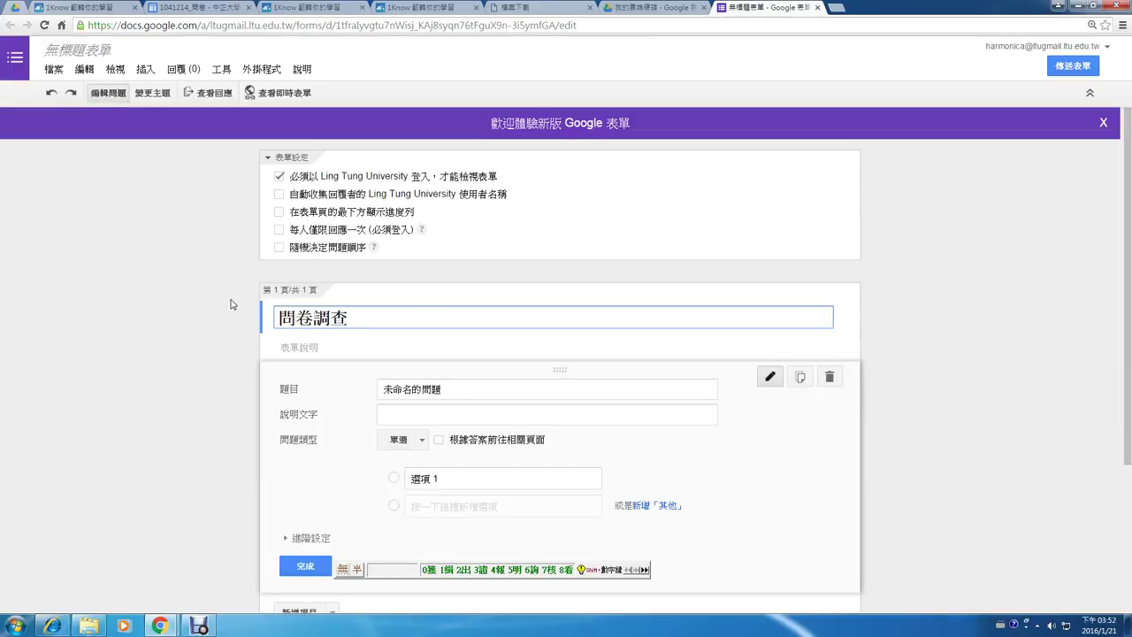
click(345, 346)
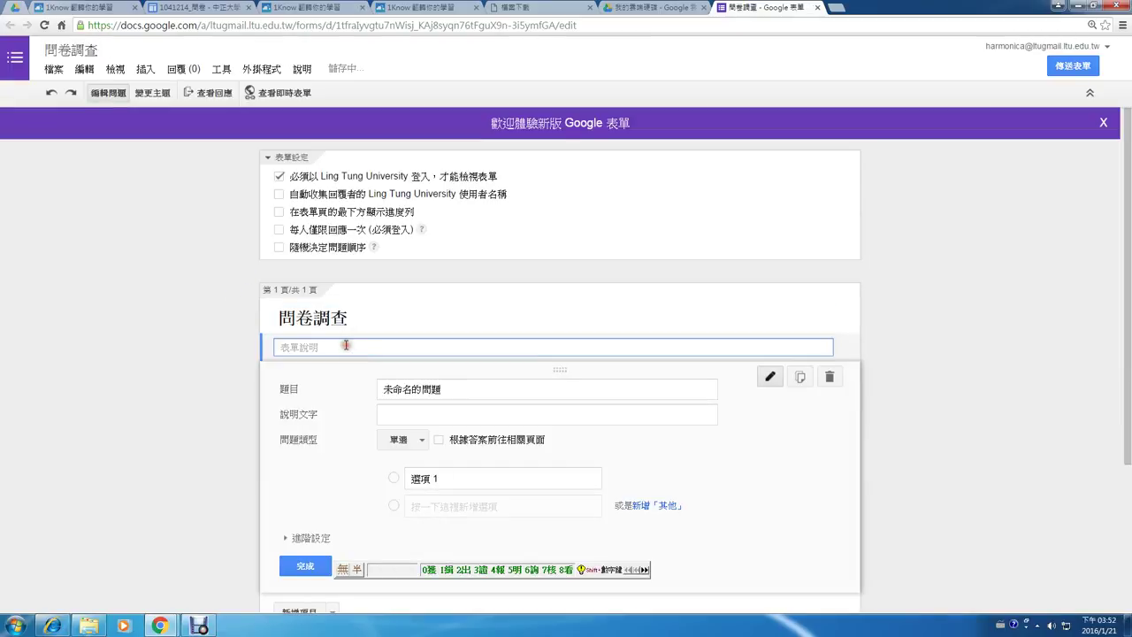
click(481, 390)
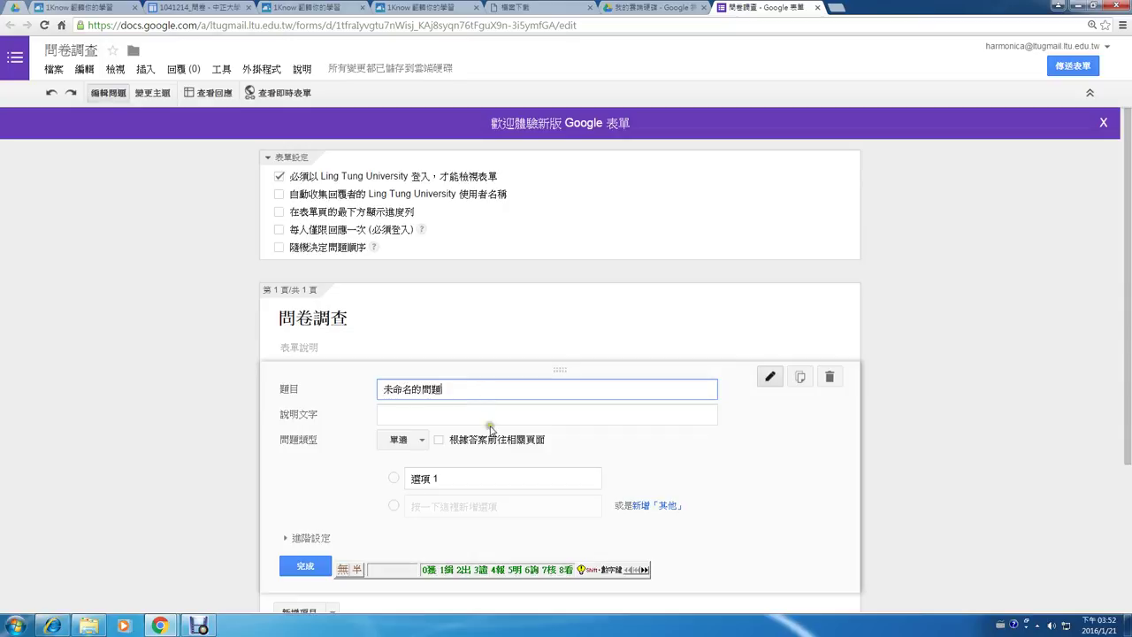
- Make the first question a required short-answer (文字) question titled 您的姓名
click(414, 440)
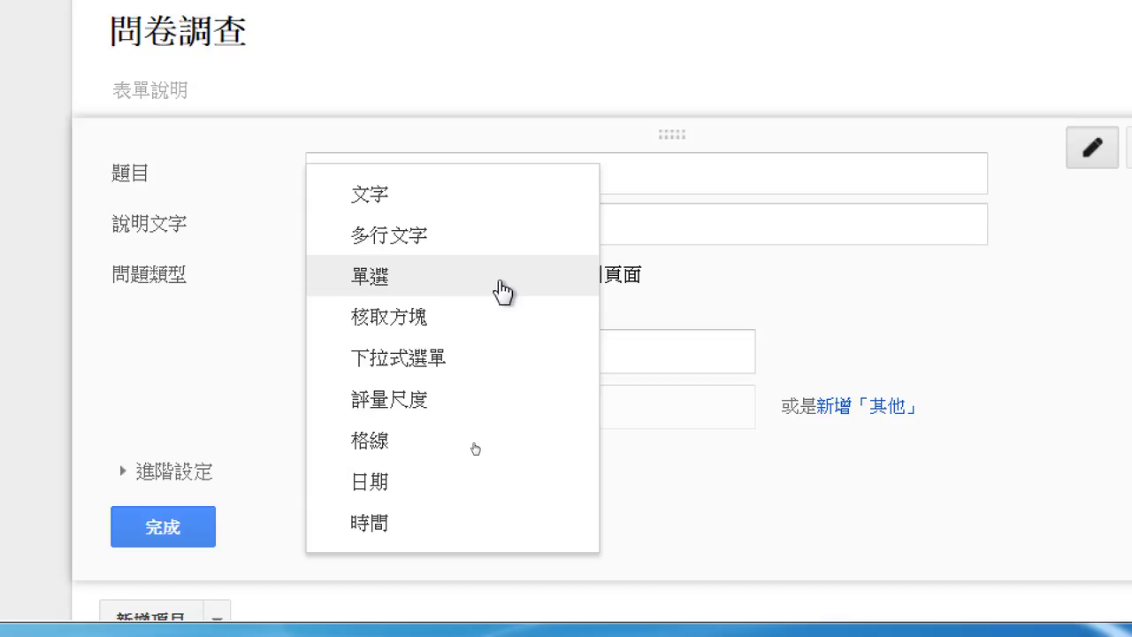
click(442, 198)
click(444, 179)
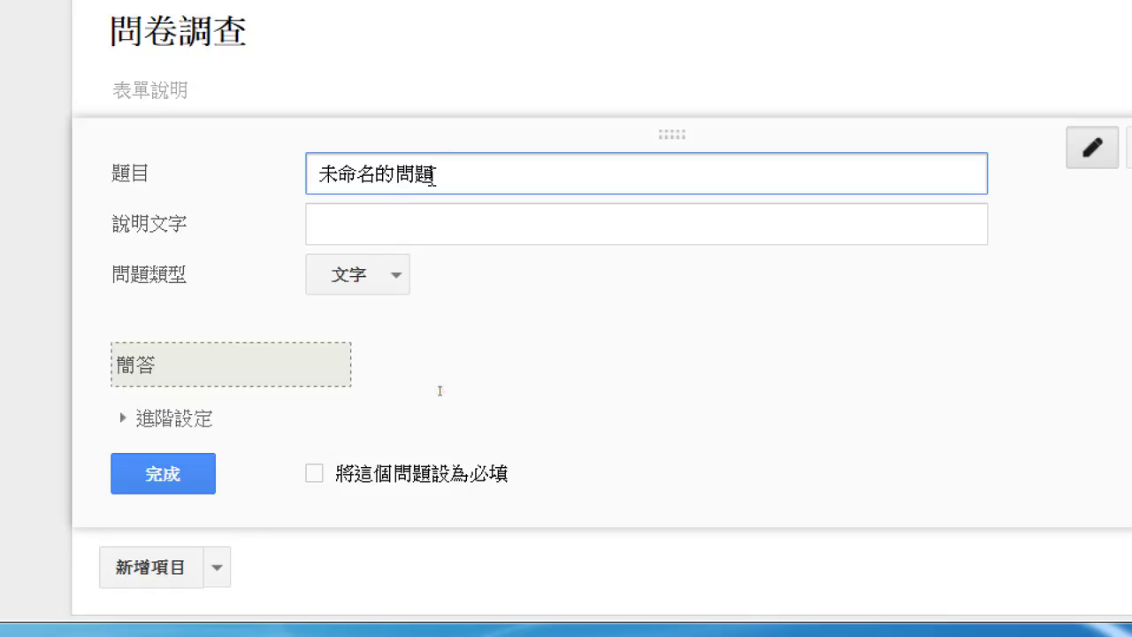
drag(426, 175, 245, 174)
text(您的)
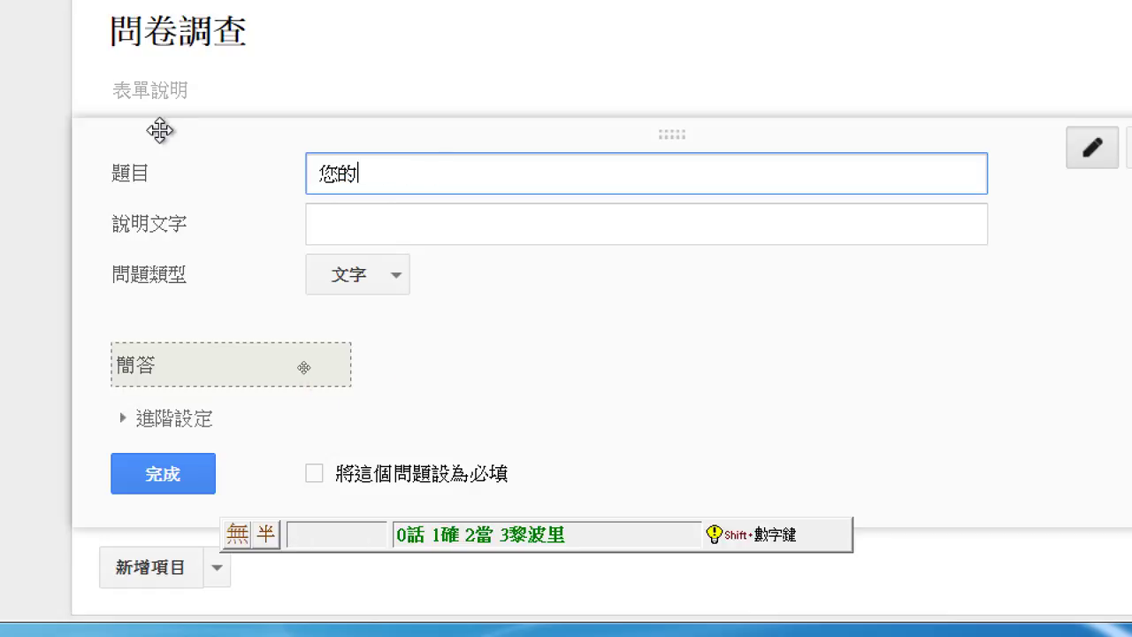
text(姓名)
scroll(157, 127, up, 2)
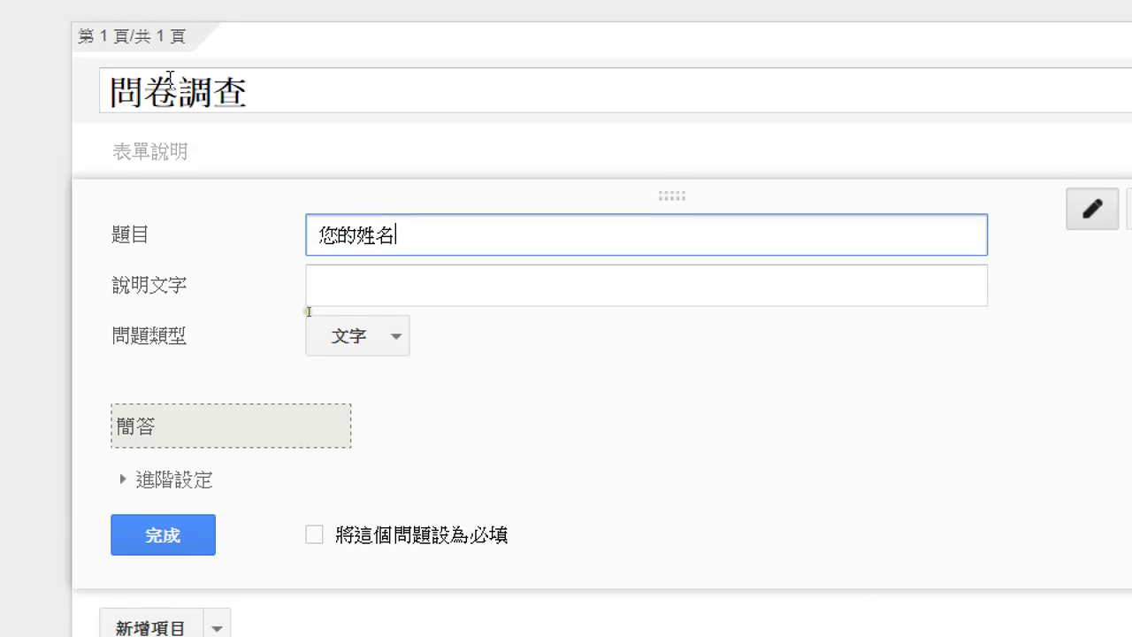
click(321, 535)
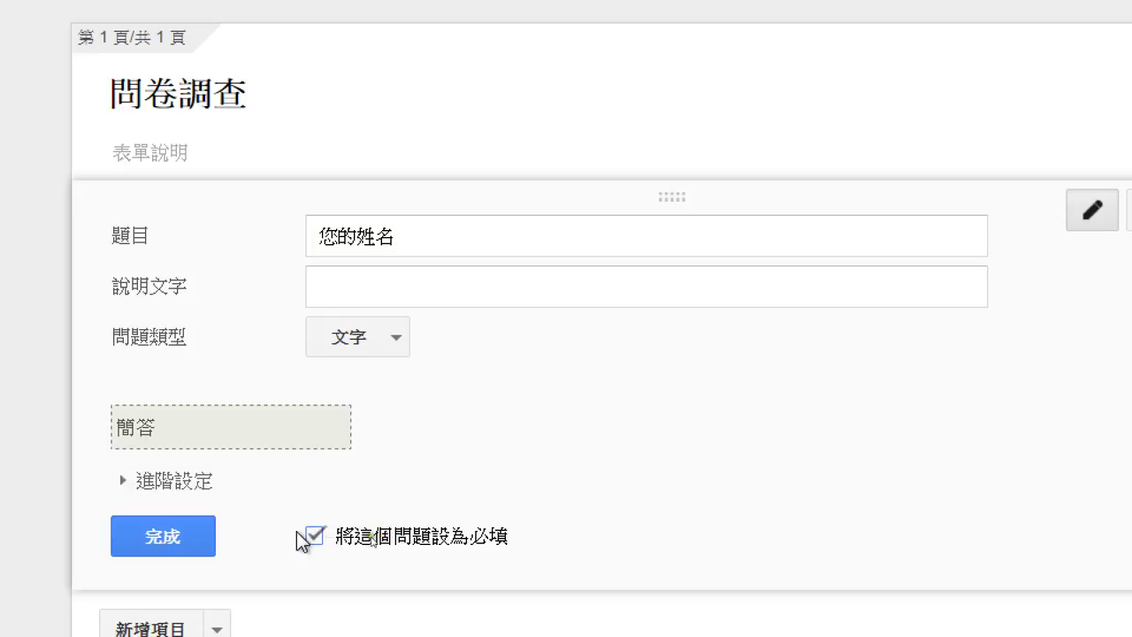
click(183, 525)
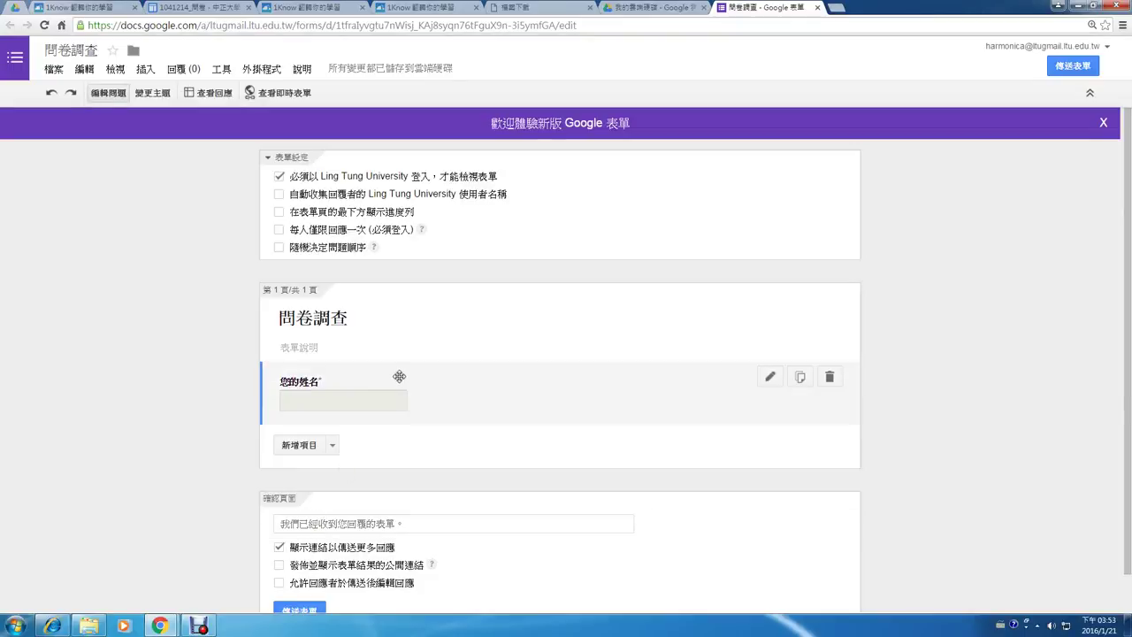
- Duplicate the name question and retitle the copy 您的單位
click(800, 378)
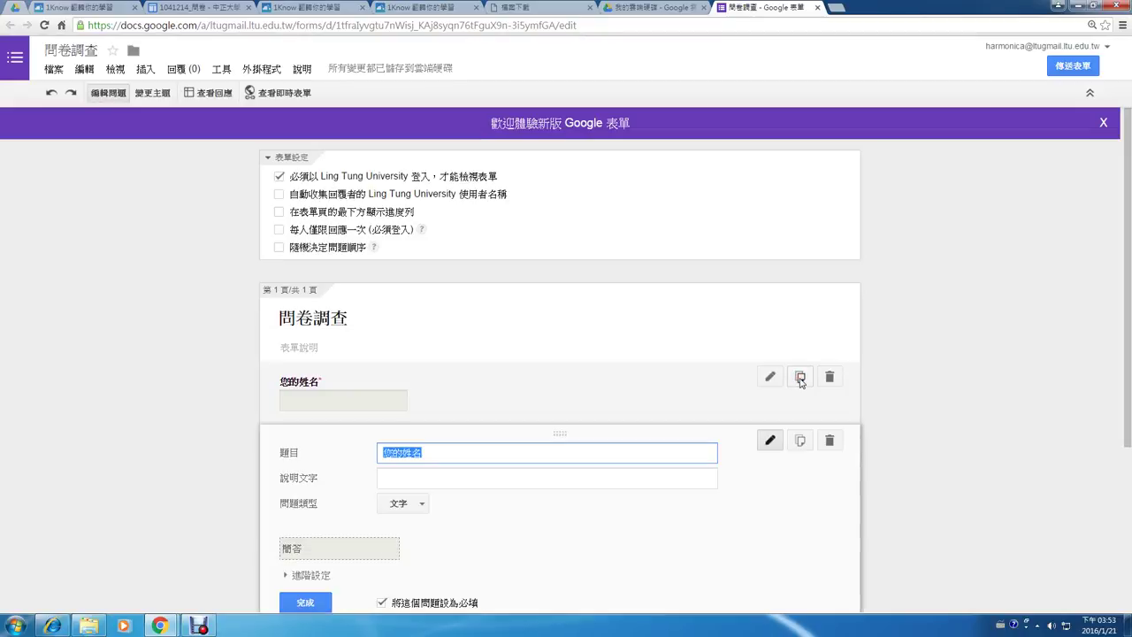
key(End)
key(BackSpace)
key(BackSpace)
text(單)
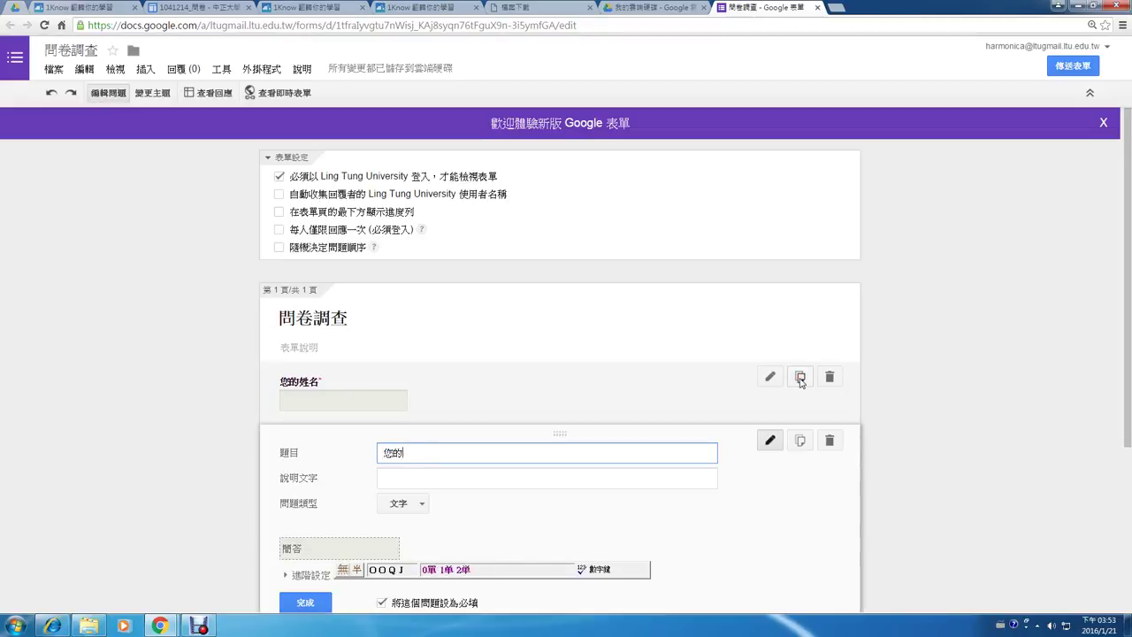
text(位)
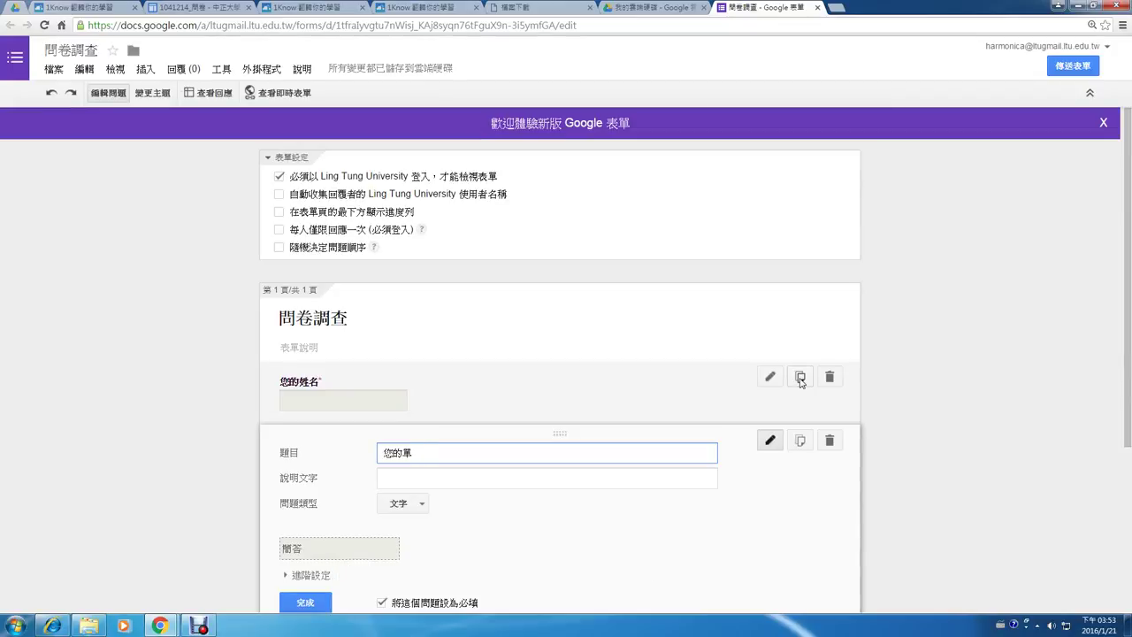
text(位)
scroll(809, 399, down, 2)
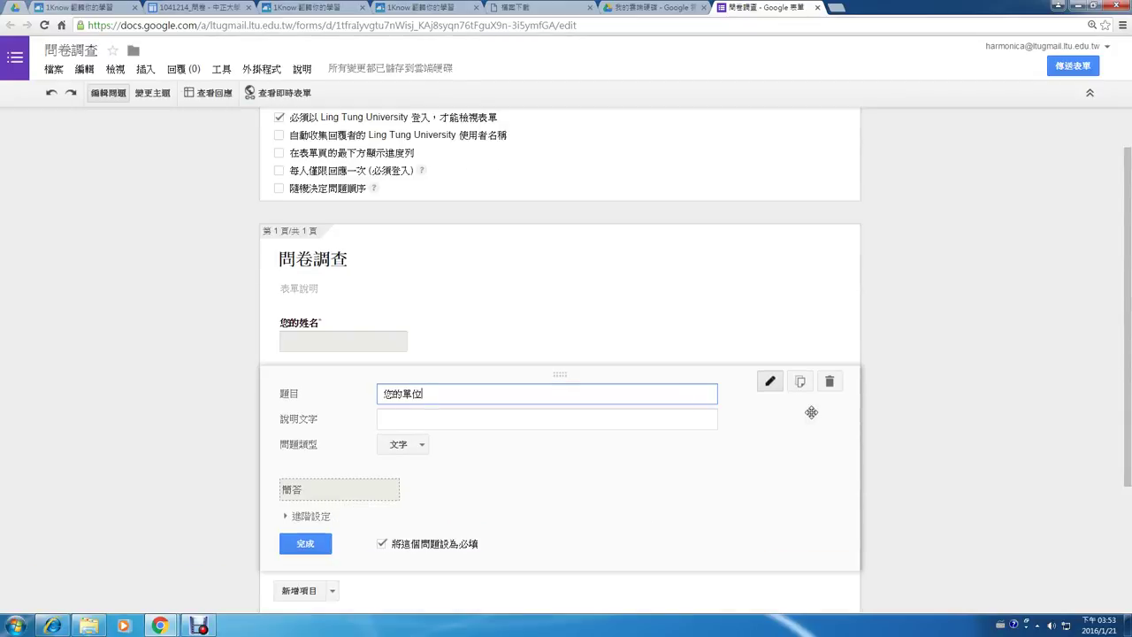
click(322, 437)
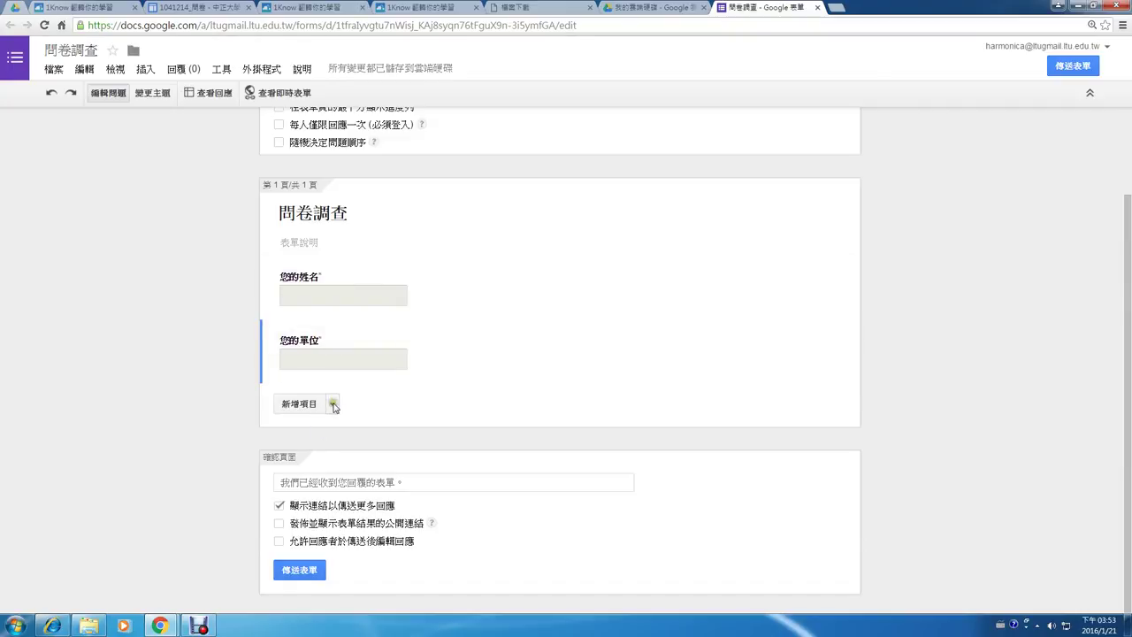
- Add a 1–10 rating scale question titled 對於此次研習的滿意度？
click(334, 404)
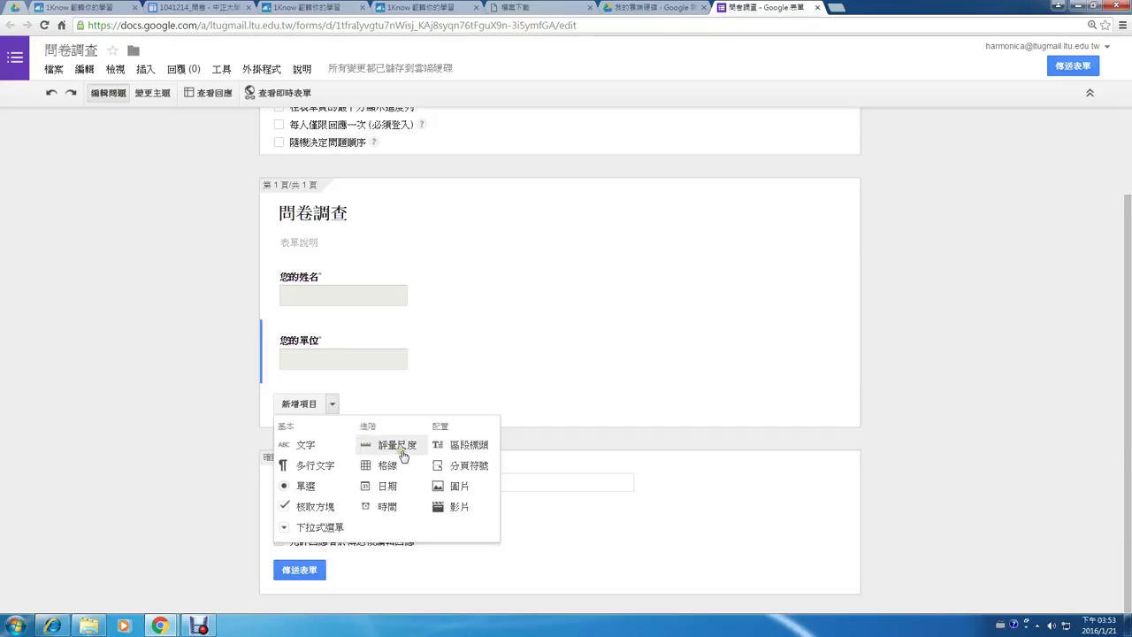
click(403, 456)
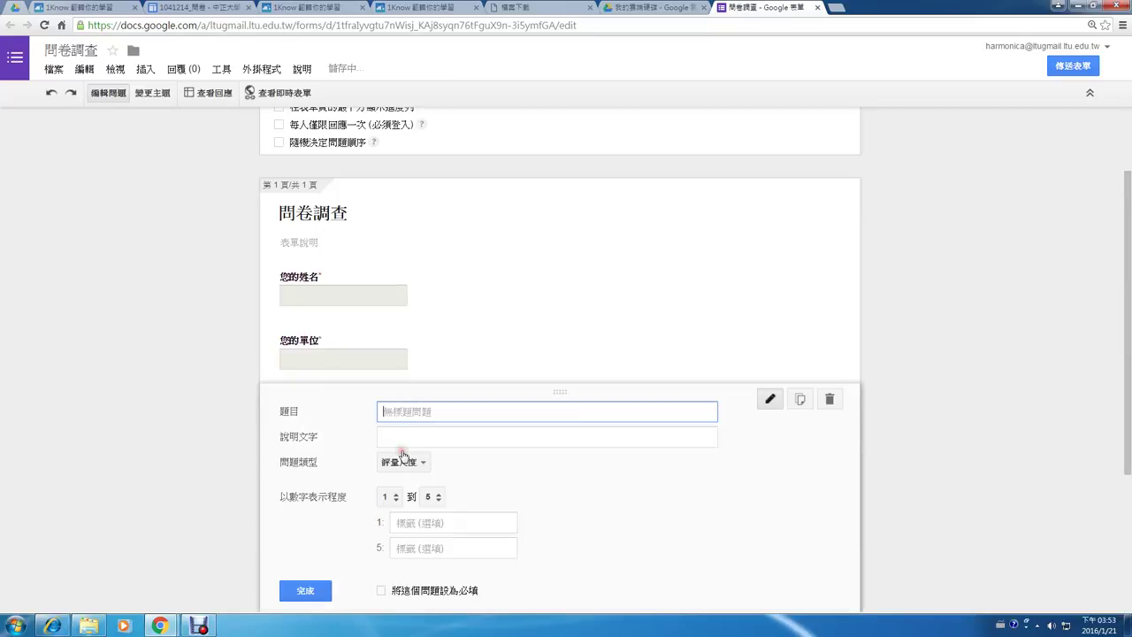
click(434, 497)
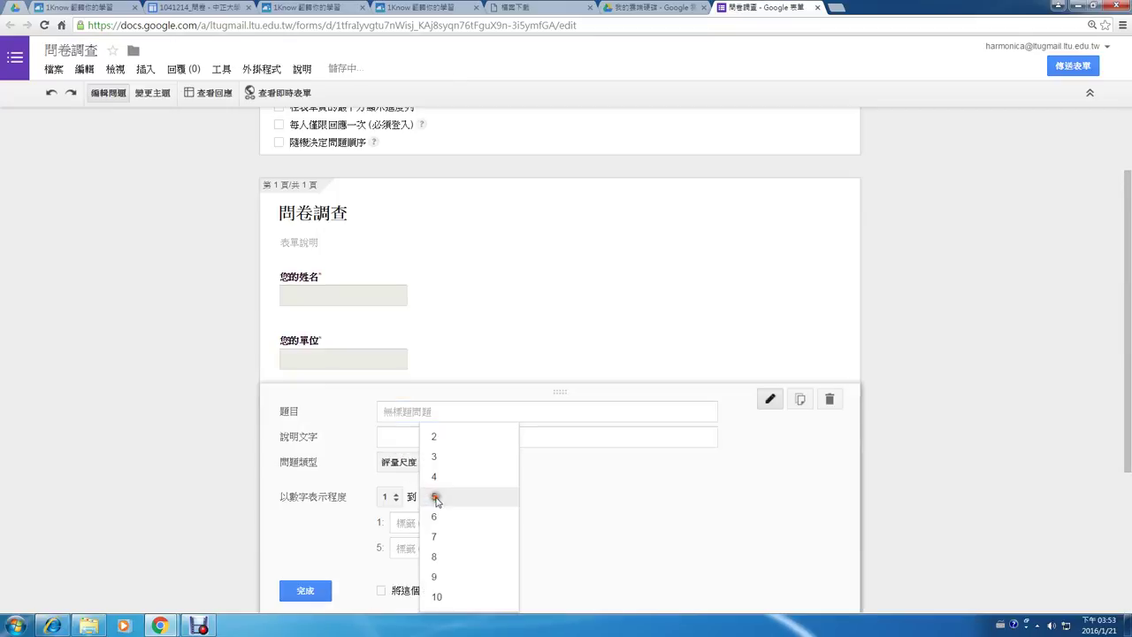
click(466, 606)
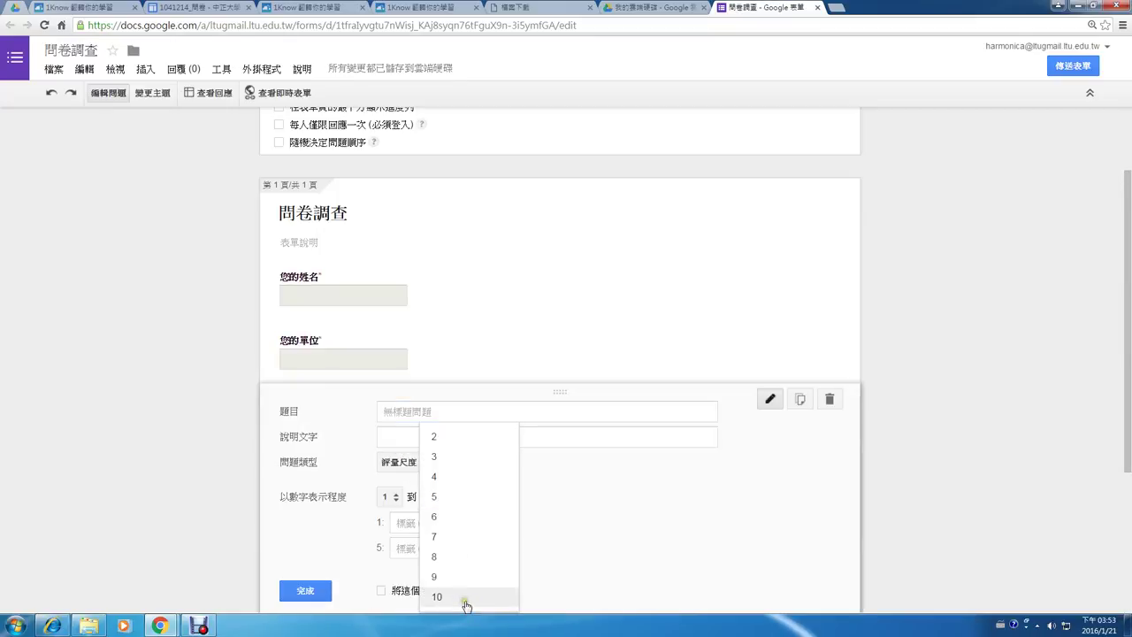
click(467, 606)
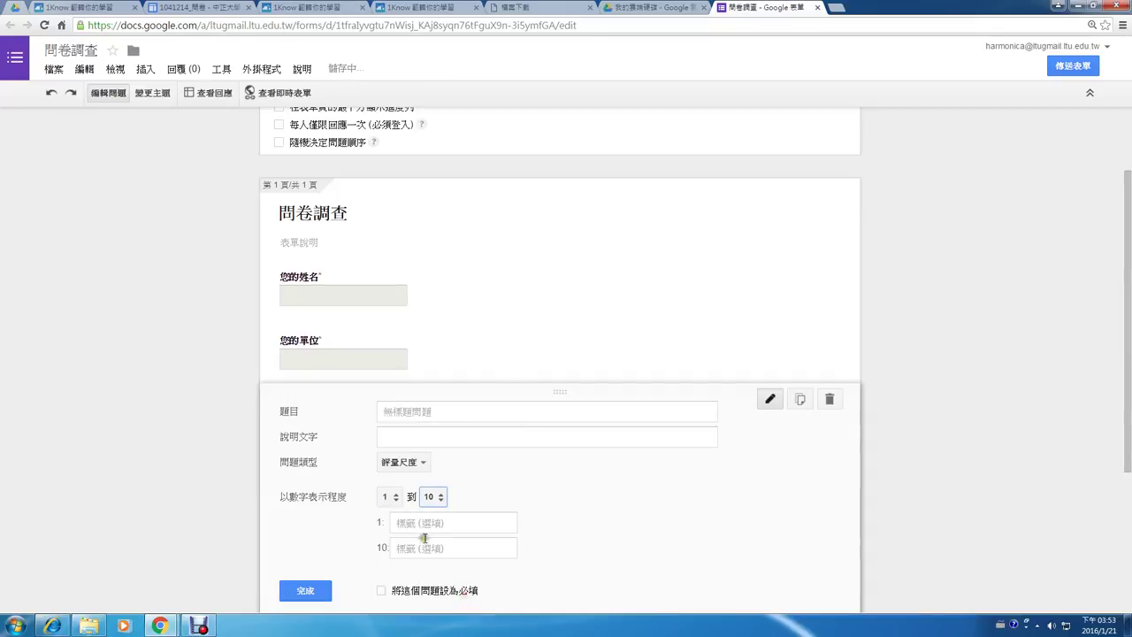
click(424, 546)
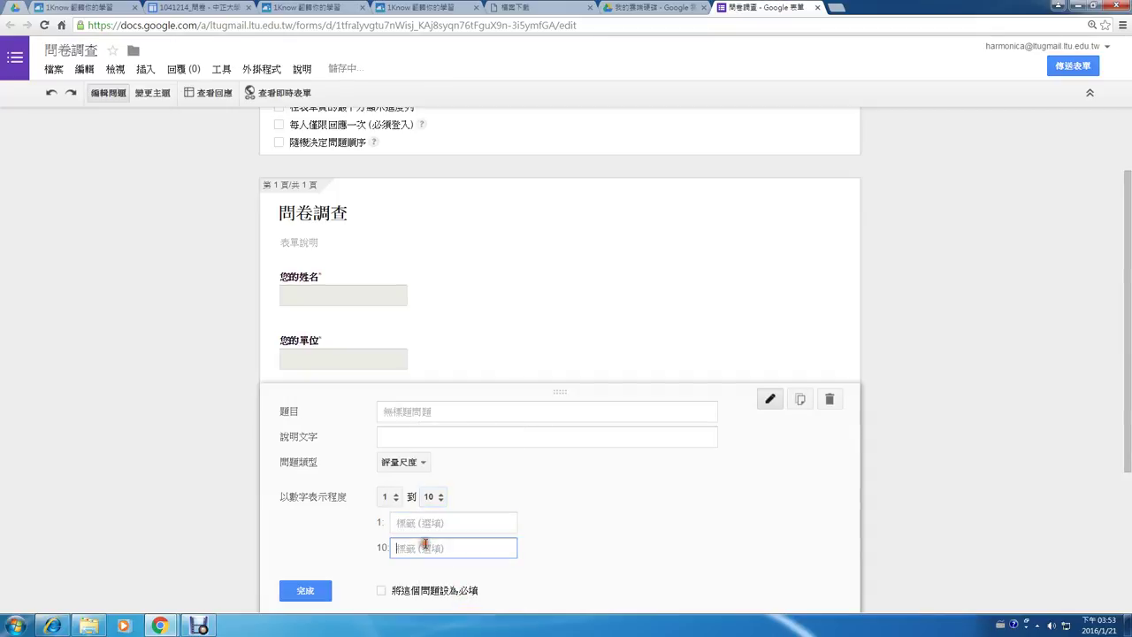
click(422, 413)
text(對於此)
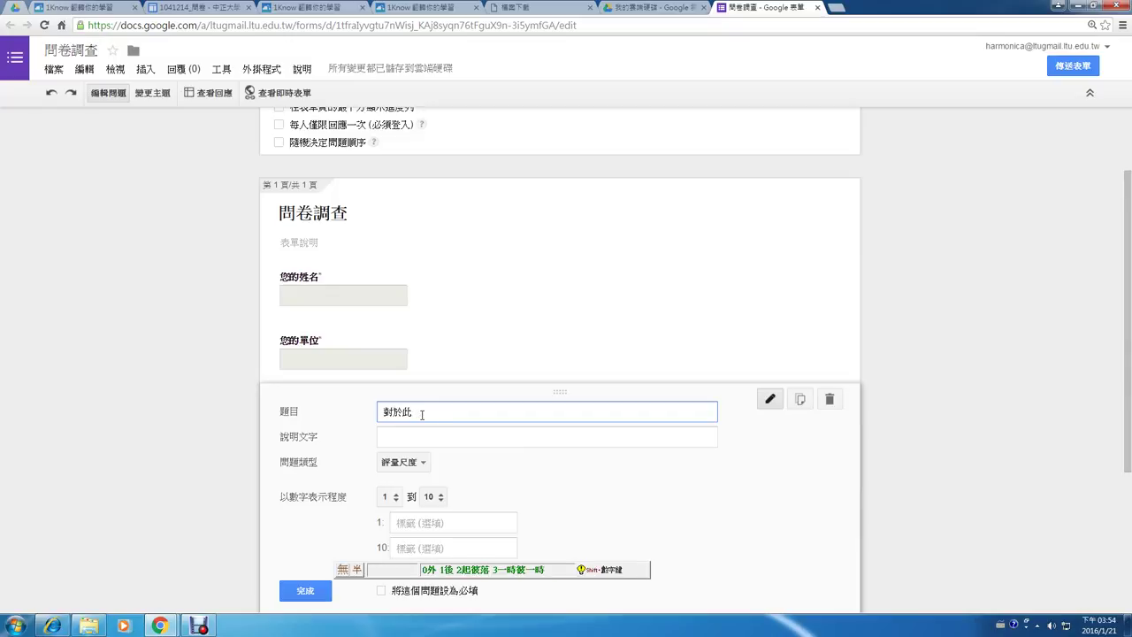
text(次研習的)
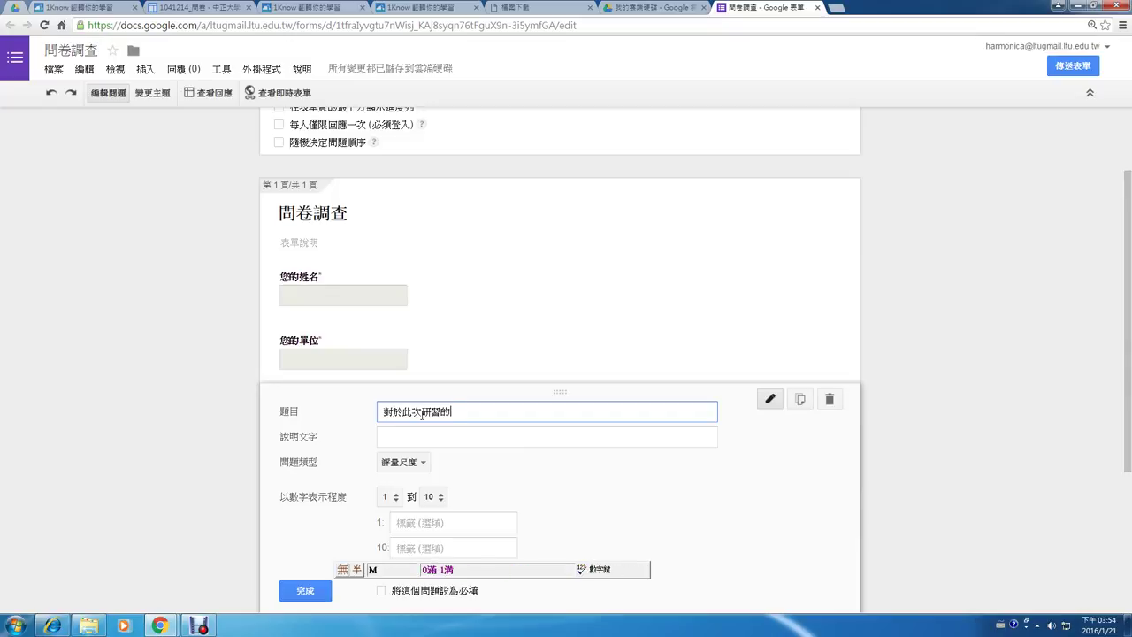
text(滿意度)
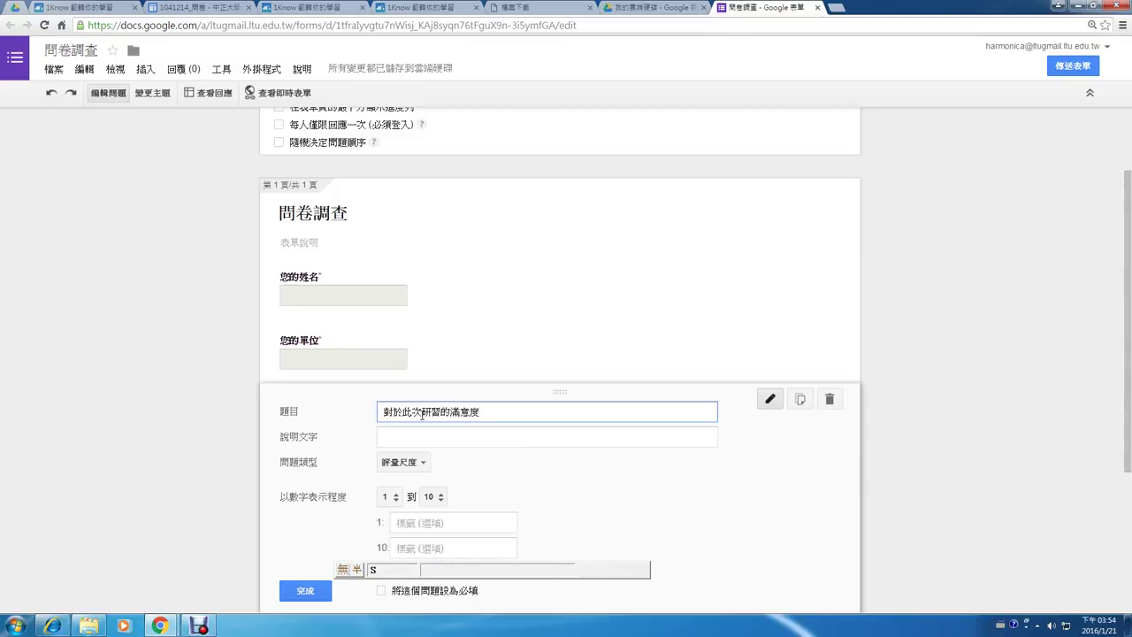
text(？)
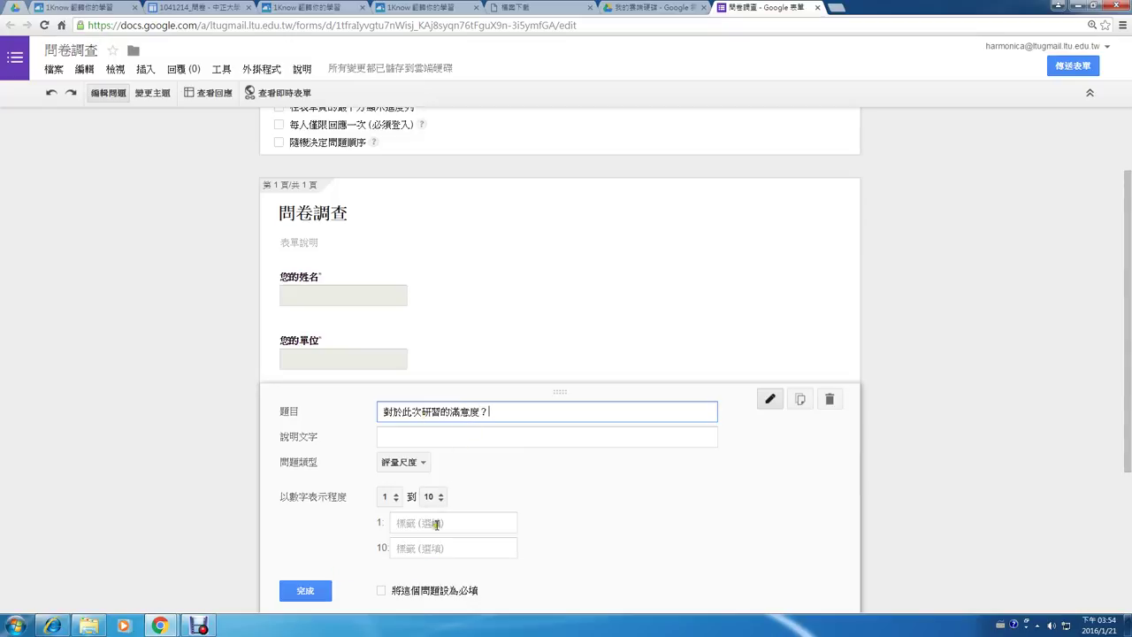
- Label the scale ends 很不滿意 and 很滿意 and make the question required
click(436, 524)
text(midk b)
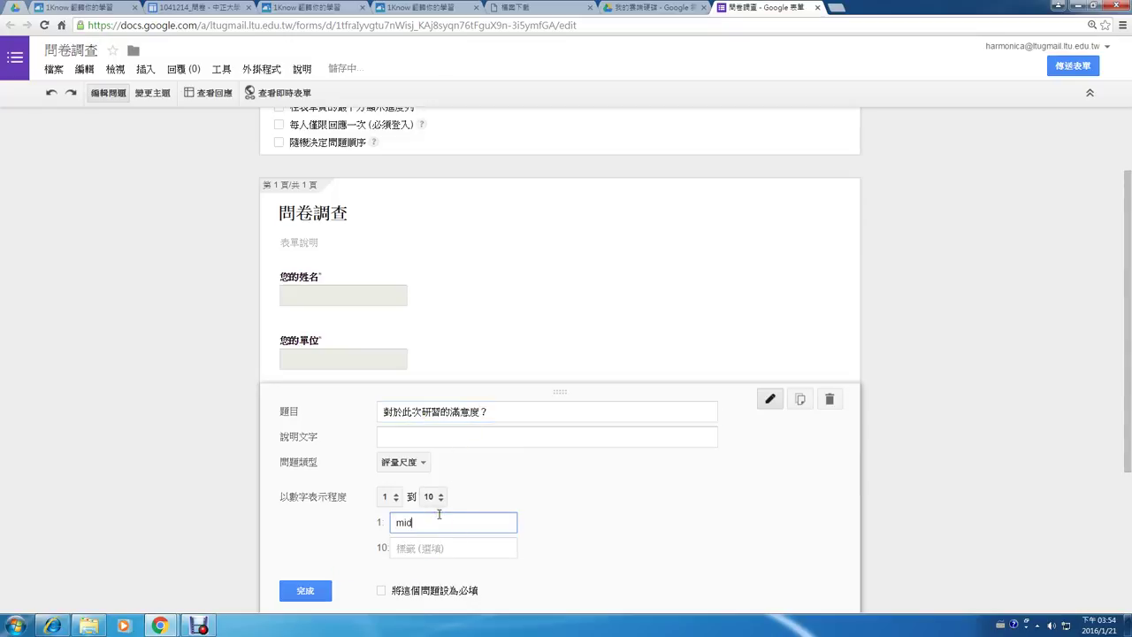
key(BackSpace)
key(BackSpace)
key(BackSpace)
key(BackSpace)
key(ctrl+space)
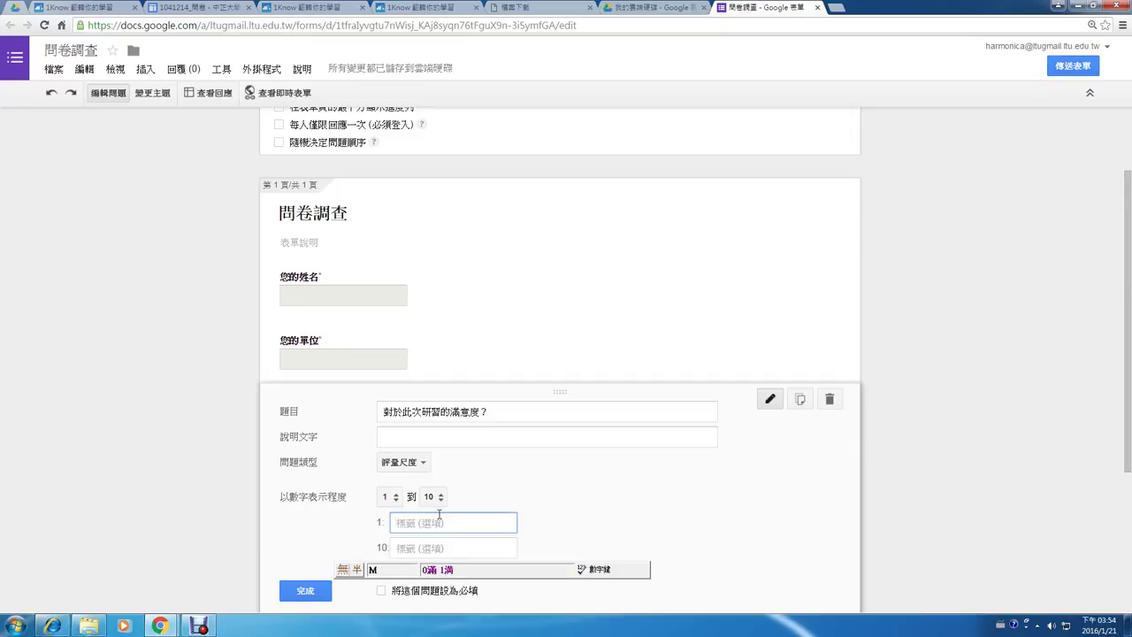
text(很不滿意)
key(Tab)
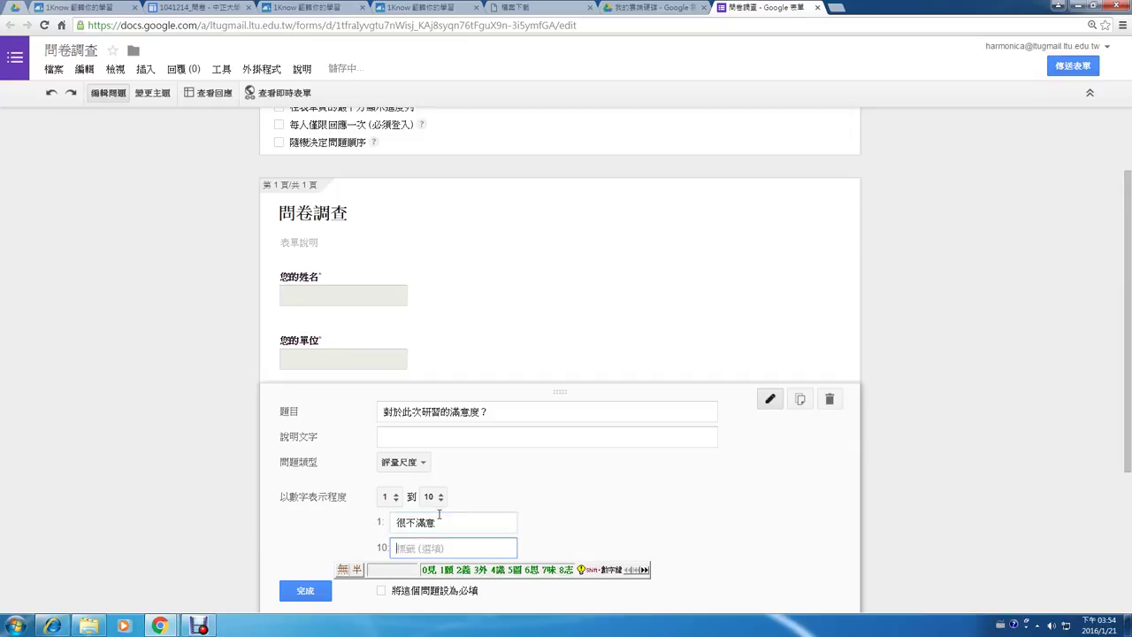
text(很)
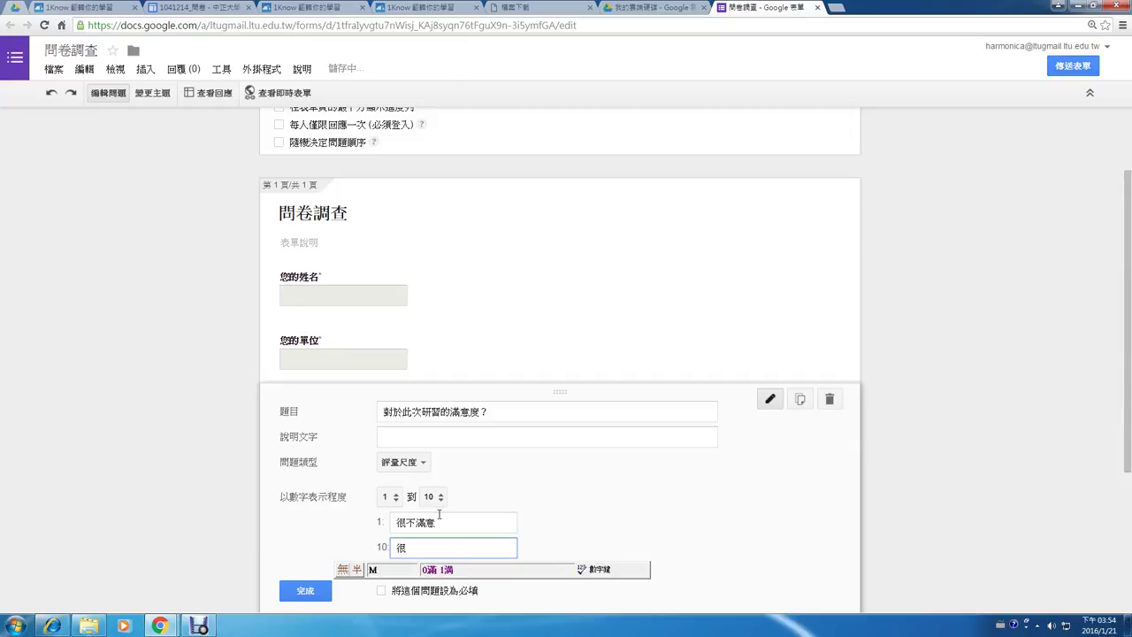
text(滿意)
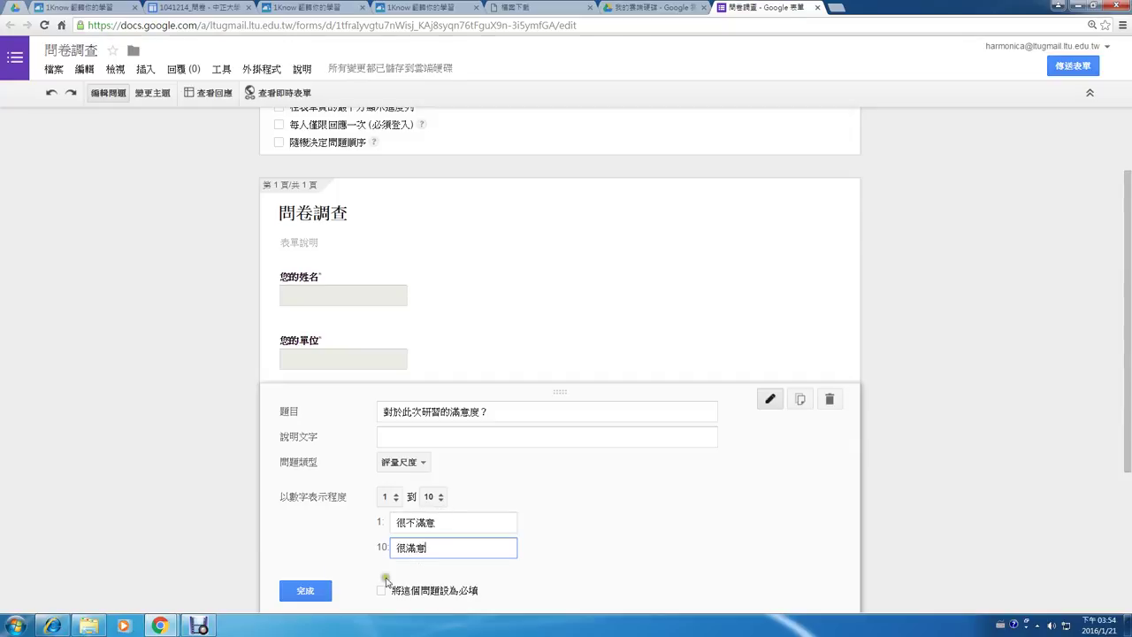
click(381, 590)
- Finish the satisfaction scale question and scroll up to review all three questions
click(306, 591)
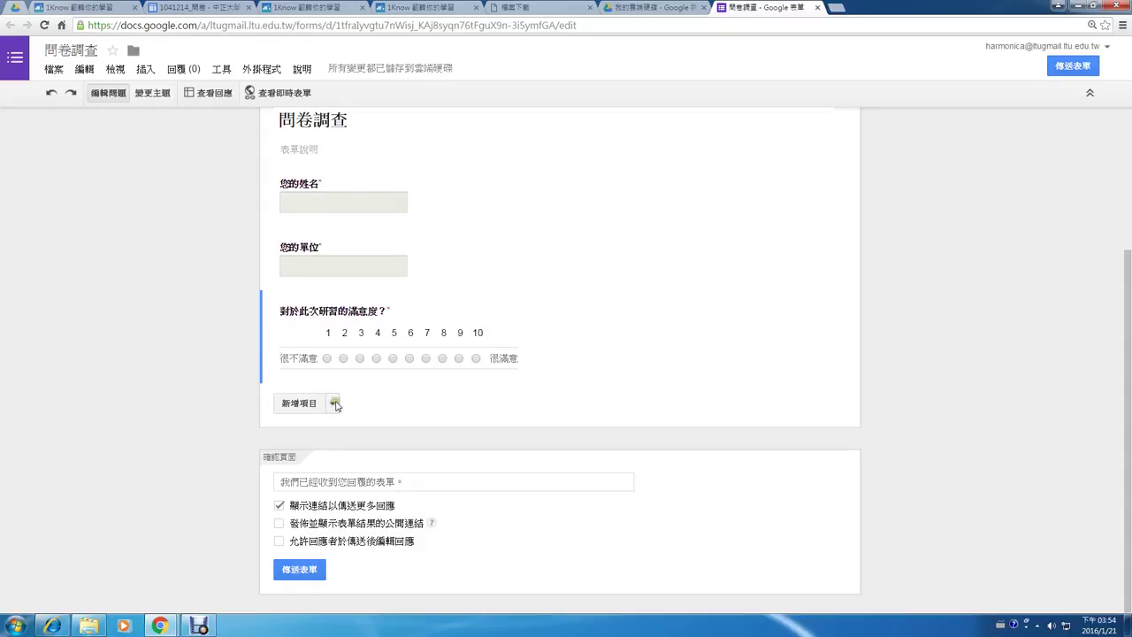
scroll(219, 375, up, 2)
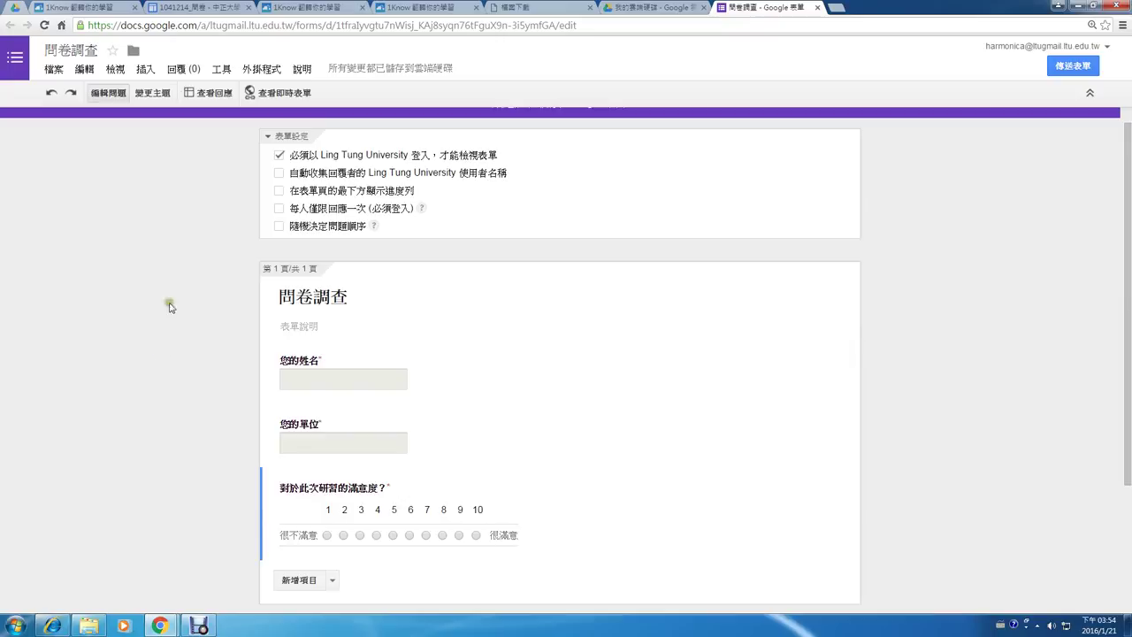
- Look back at the example survey's 1–5 rating questions, then return to the 問卷調查 editor
click(205, 9)
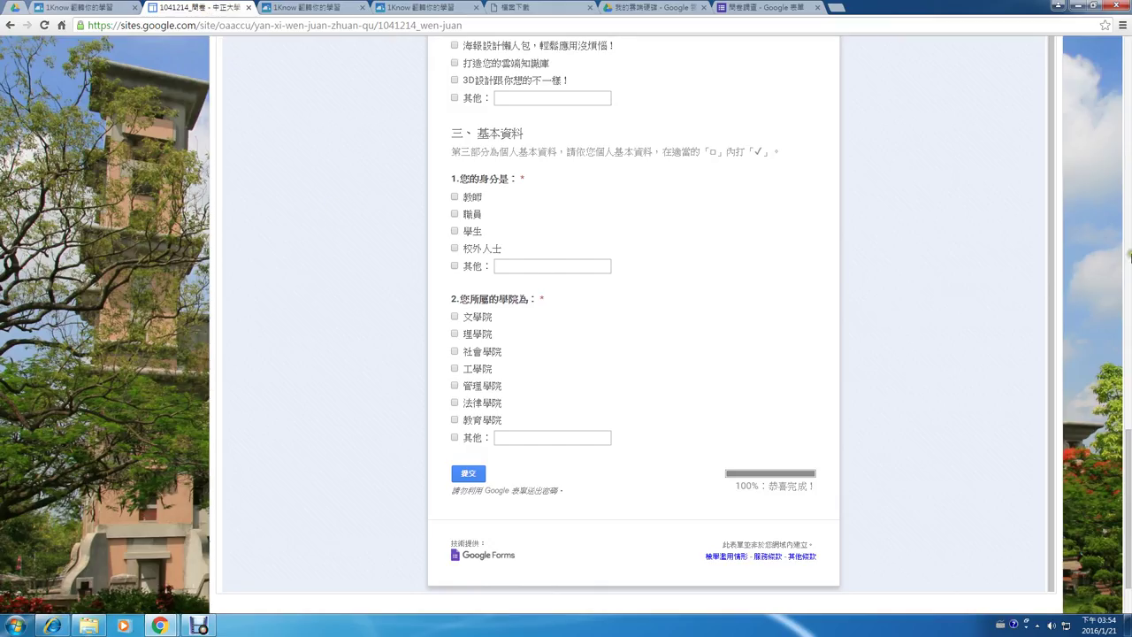
drag(1126, 438, 1126, 62)
click(963, 206)
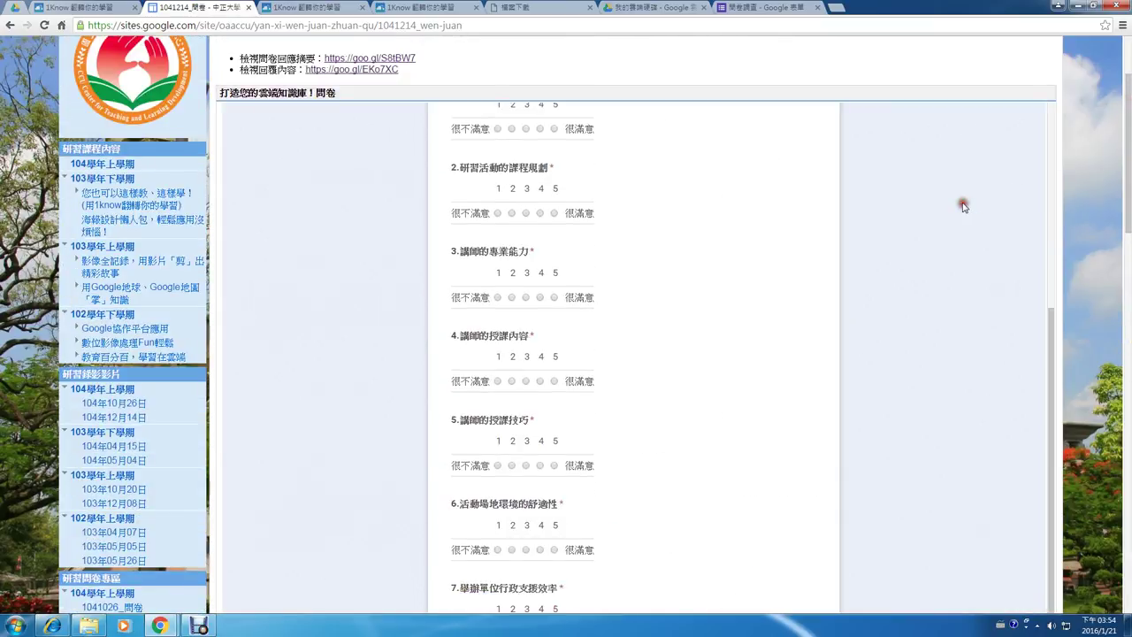
scroll(964, 207, up, 3)
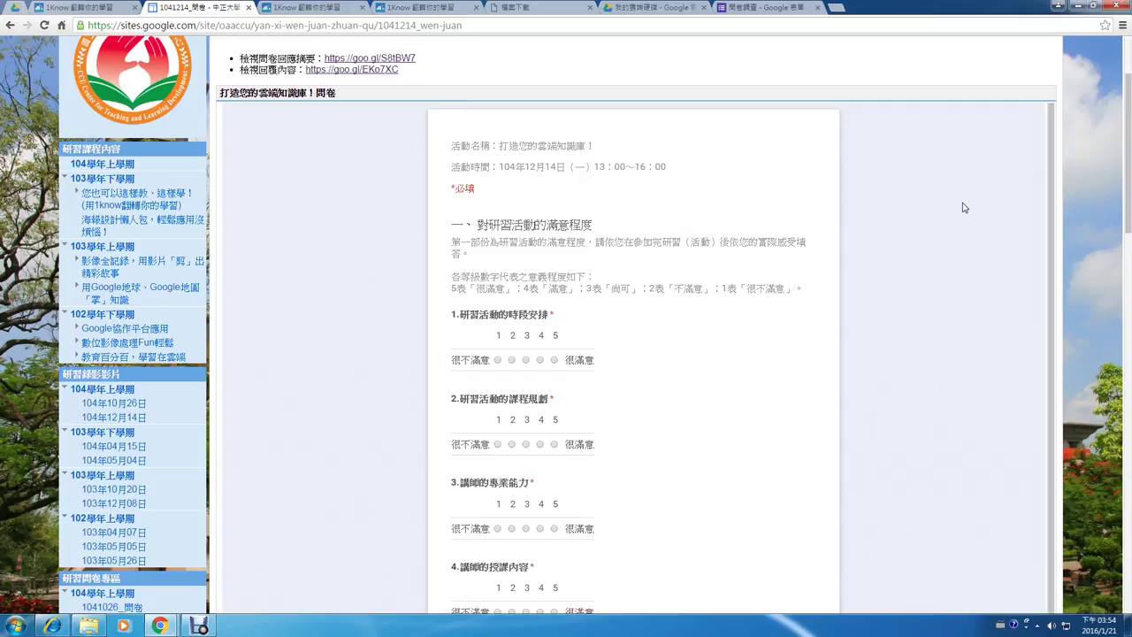
click(761, 9)
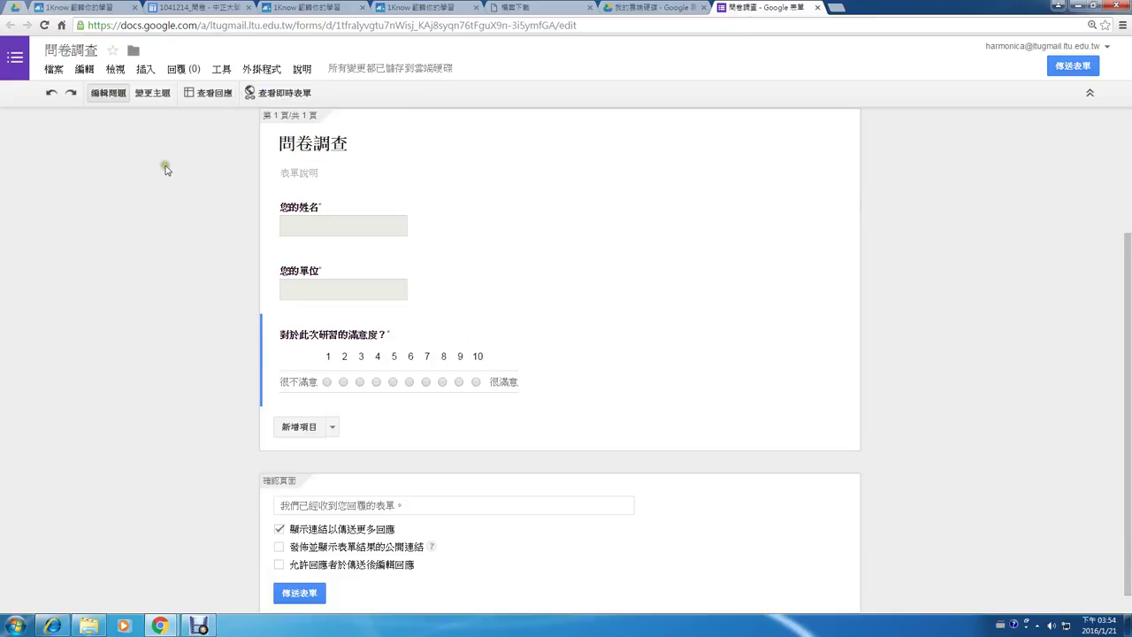
drag(129, 83, 174, 107)
mouse_move(306, 100)
mouse_down()
mouse_move(267, 111)
mouse_move(424, 336)
mouse_move(392, 146)
mouse_up()
key(Escape)
click(276, 93)
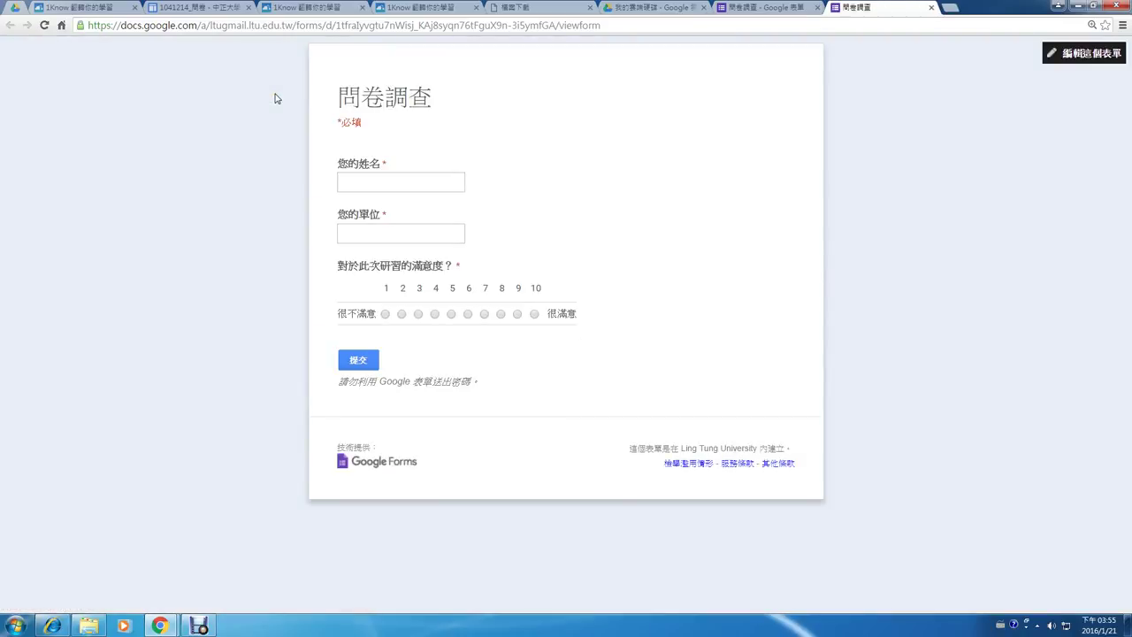
click(932, 7)
- Apply the 生日貓咪 birthday-cats theme to the form and bring up its 自訂 options
click(166, 93)
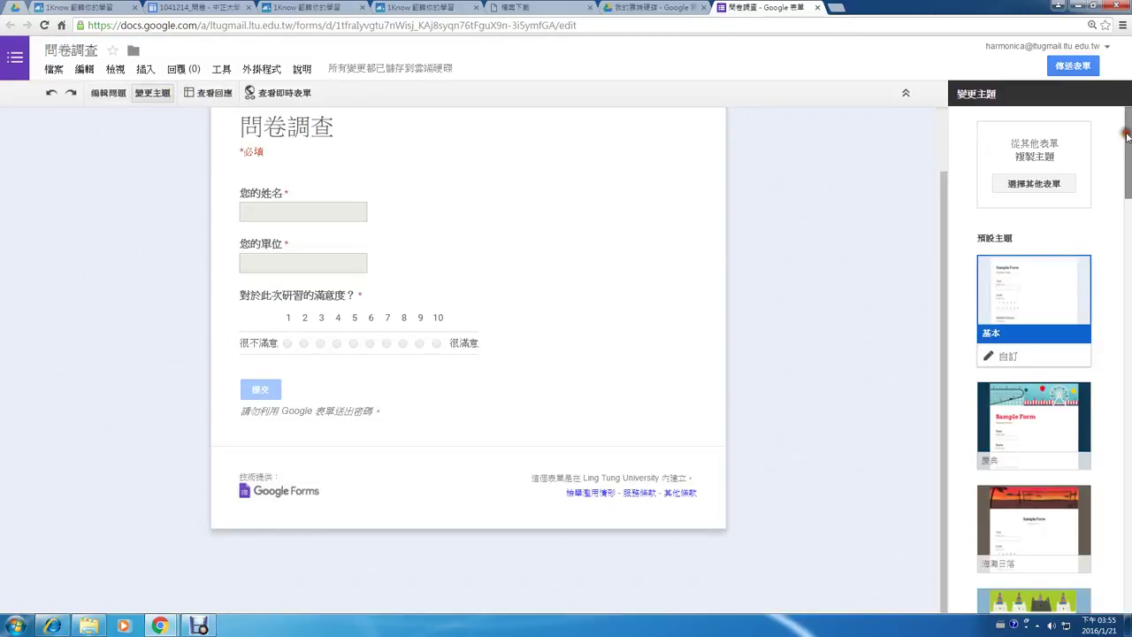
drag(1126, 136, 1124, 187)
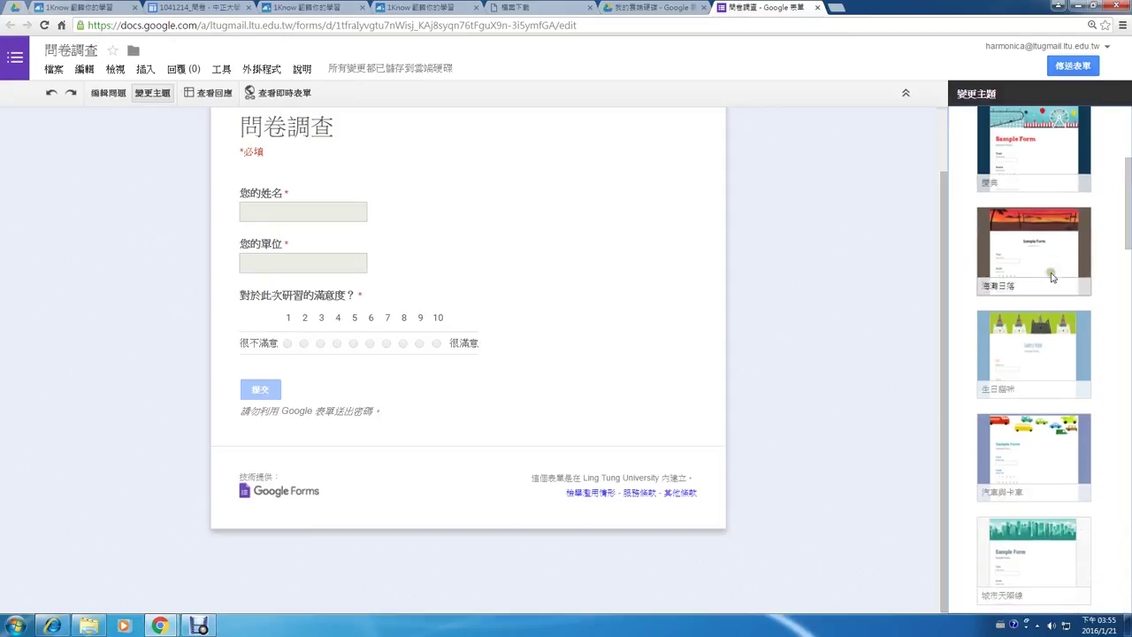
click(1041, 350)
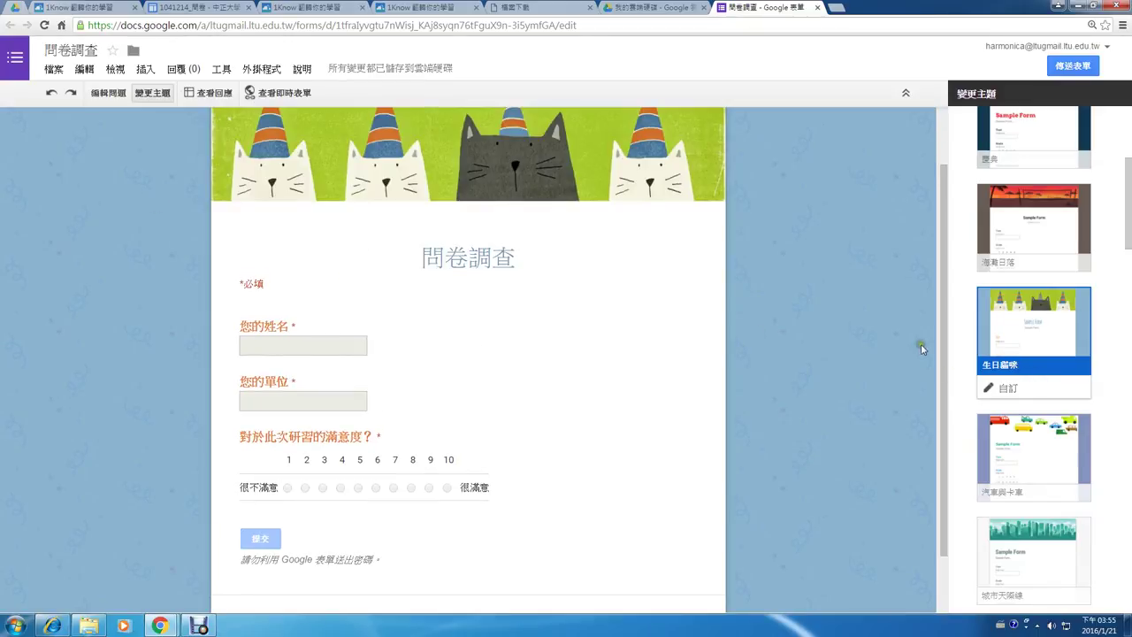
click(1007, 388)
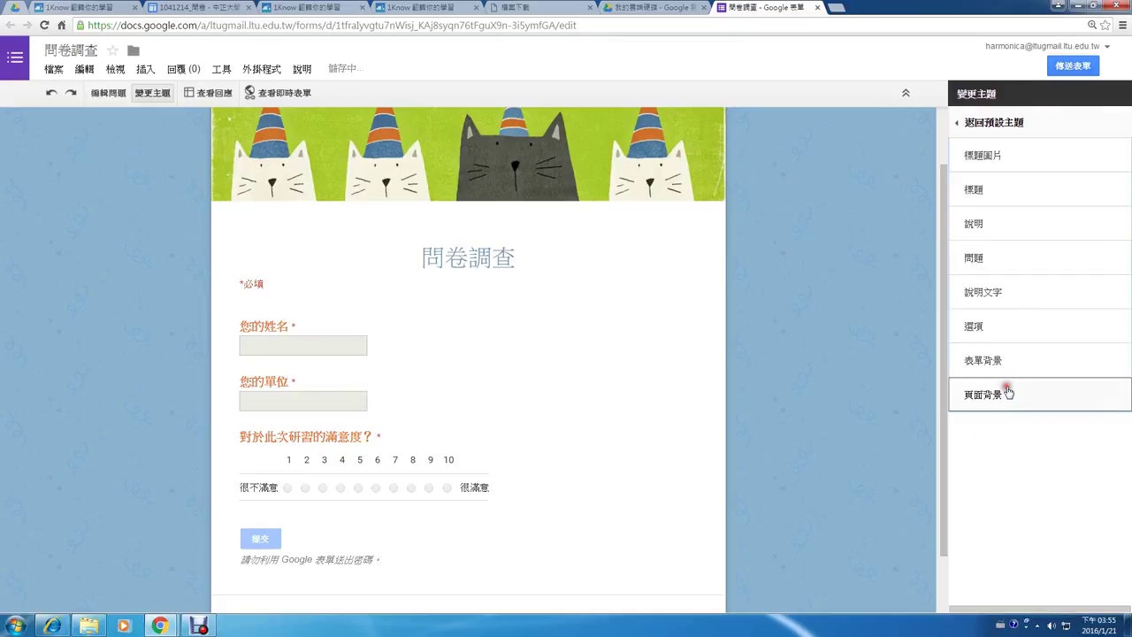
- Format the 問卷調查 title in 微軟正黑體 at 適中 (medium) size
click(1018, 160)
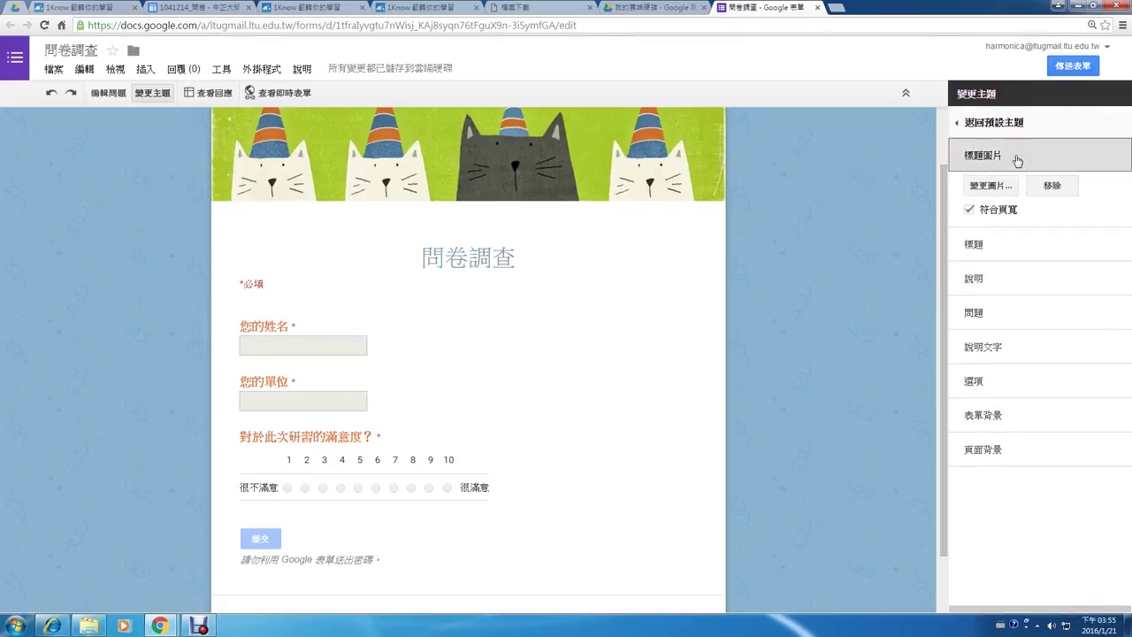
click(990, 246)
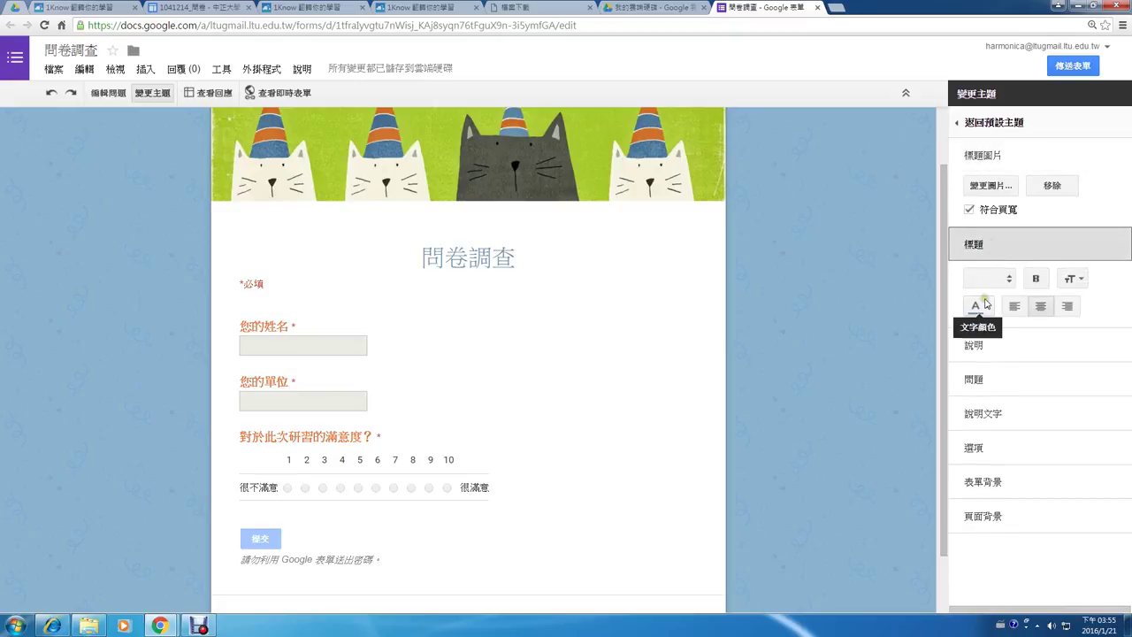
click(1007, 279)
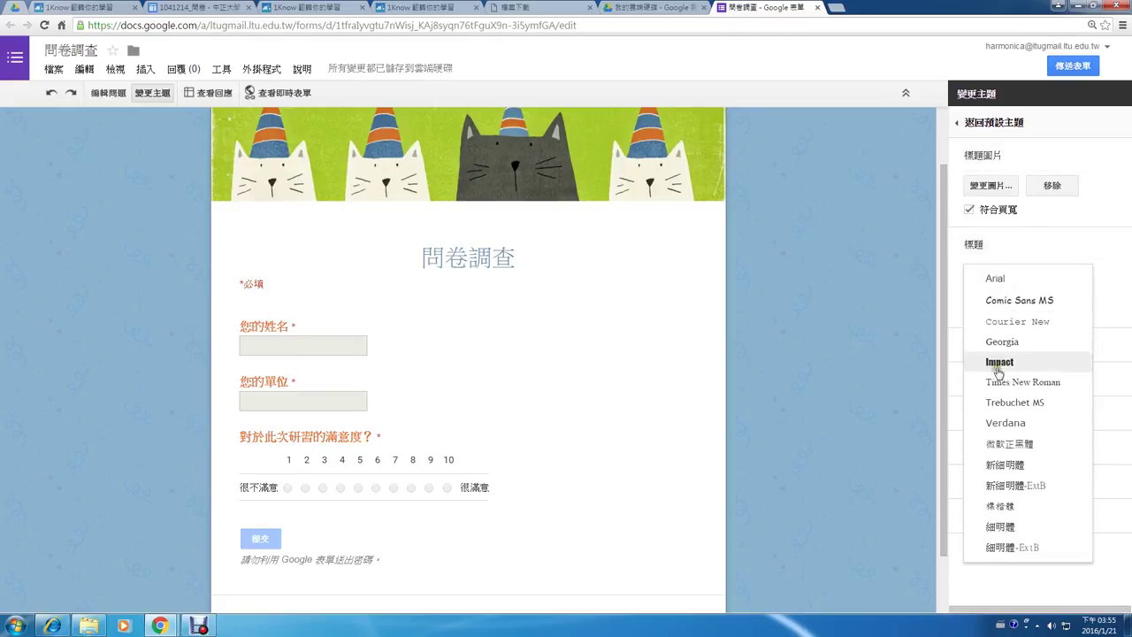
click(1006, 444)
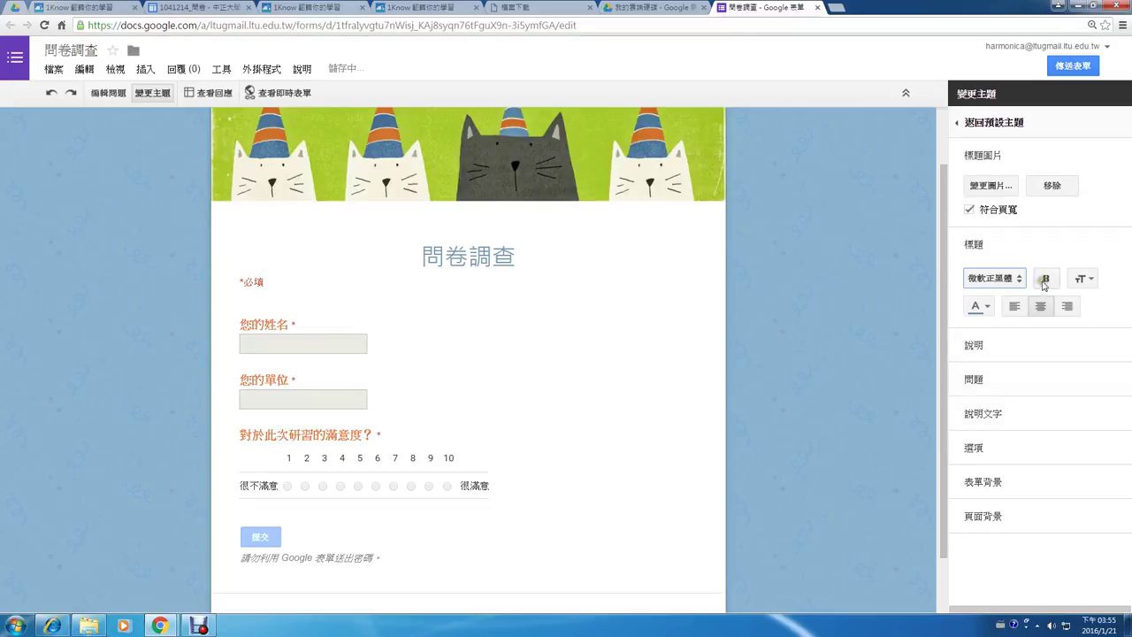
click(1091, 280)
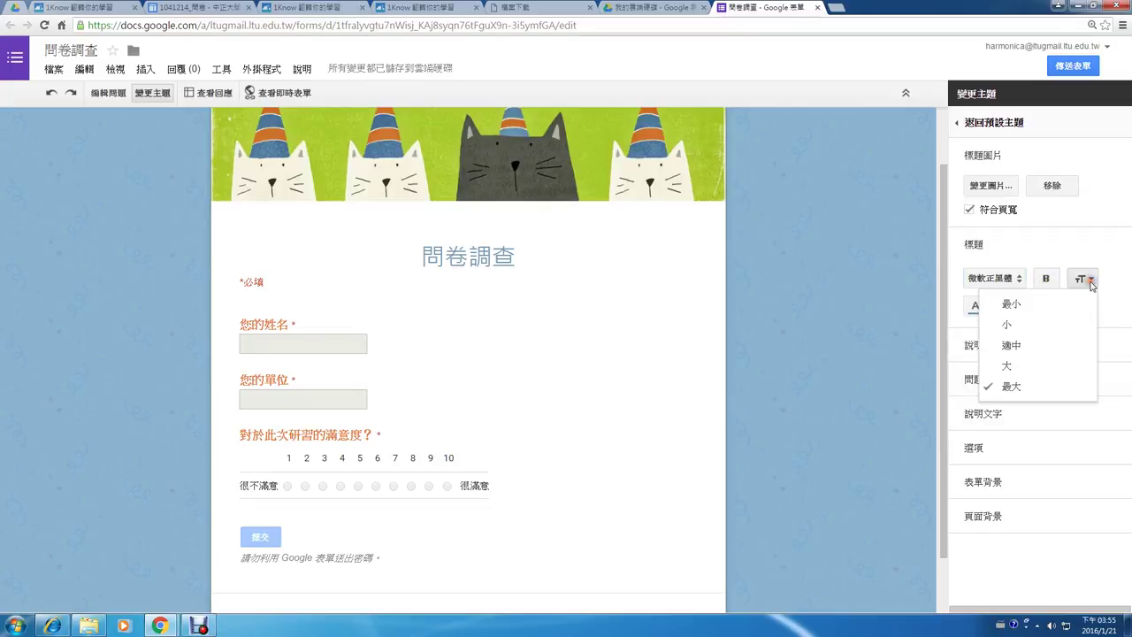
click(1037, 351)
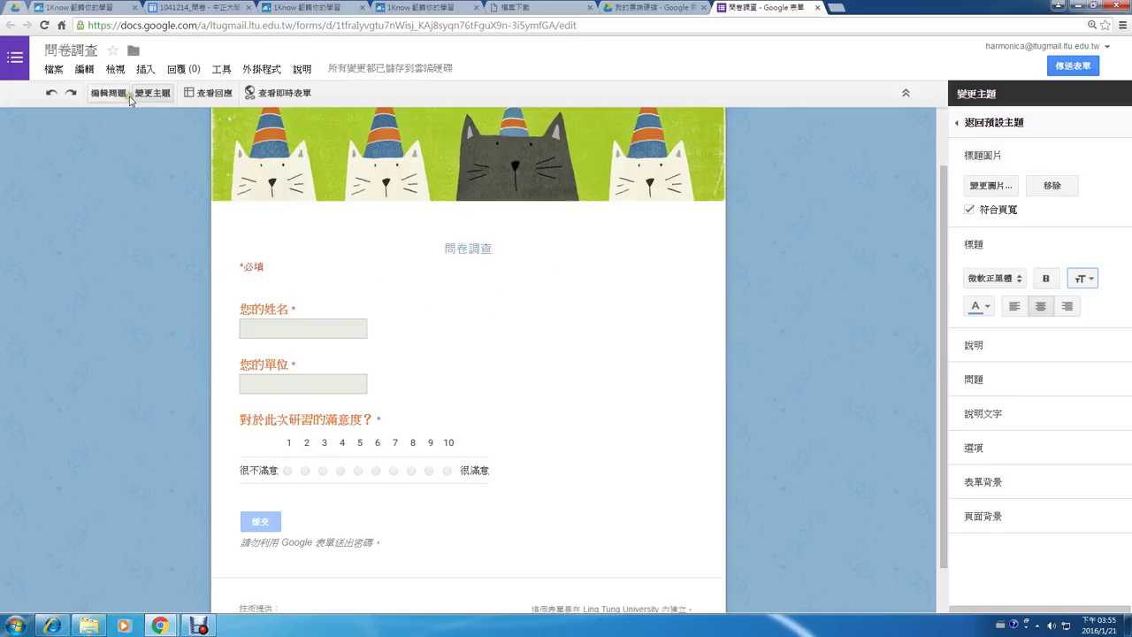
- Preview the live cat-themed 問卷調查 form, then return to 編輯問題 in the editor
click(275, 97)
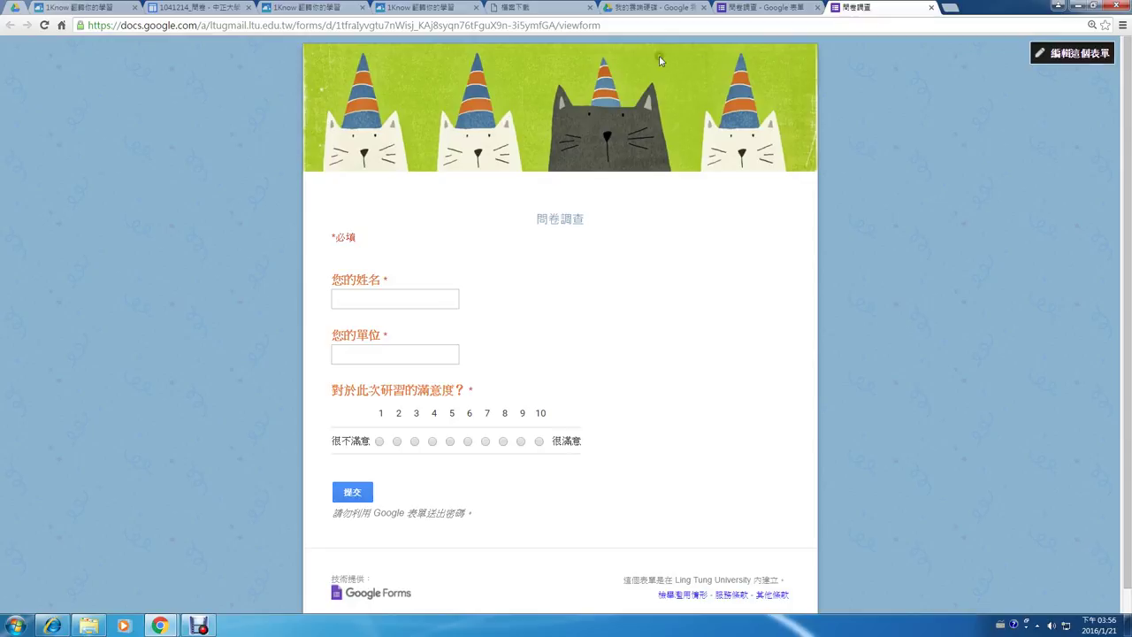
click(741, 10)
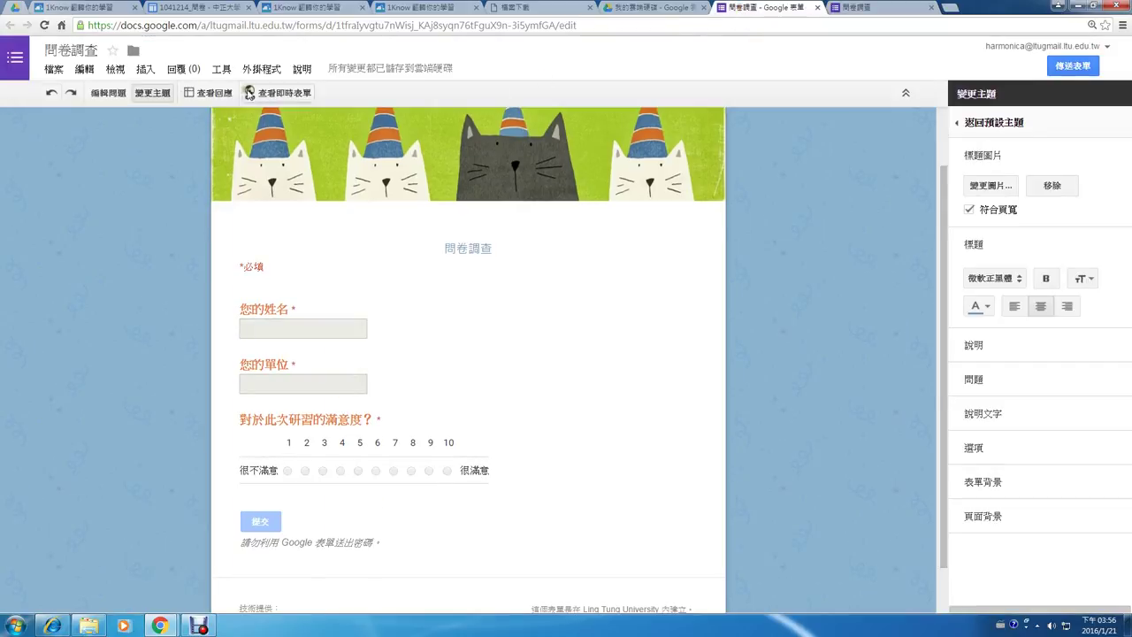
click(110, 93)
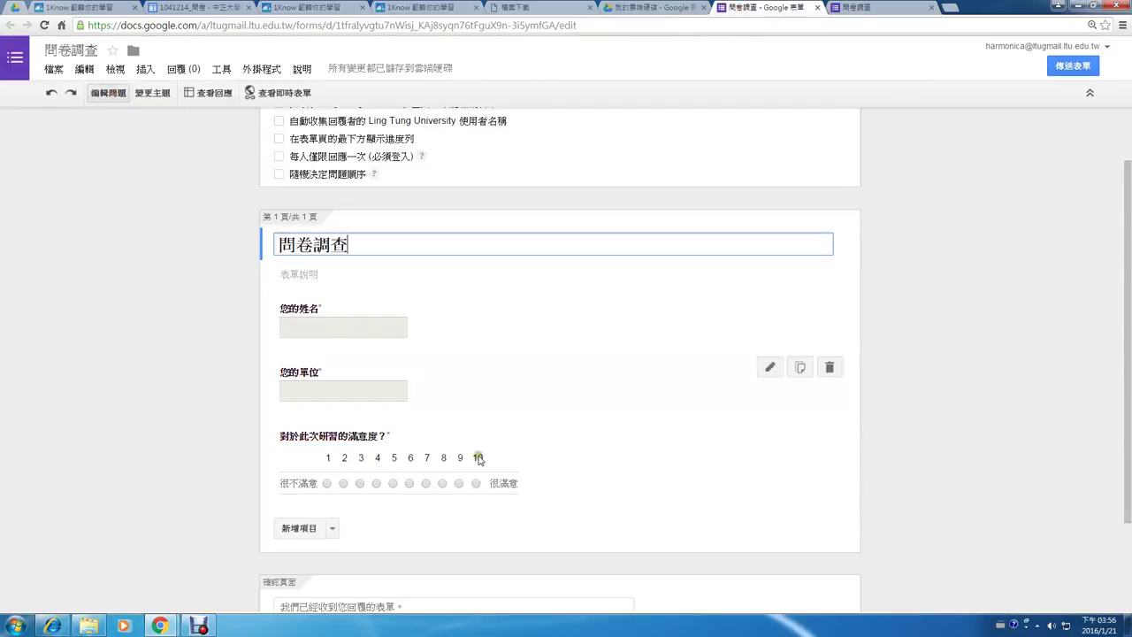
- Add a 圖片 item from the 新增項目 list, bringing up the 插入圖片 dialog
click(333, 531)
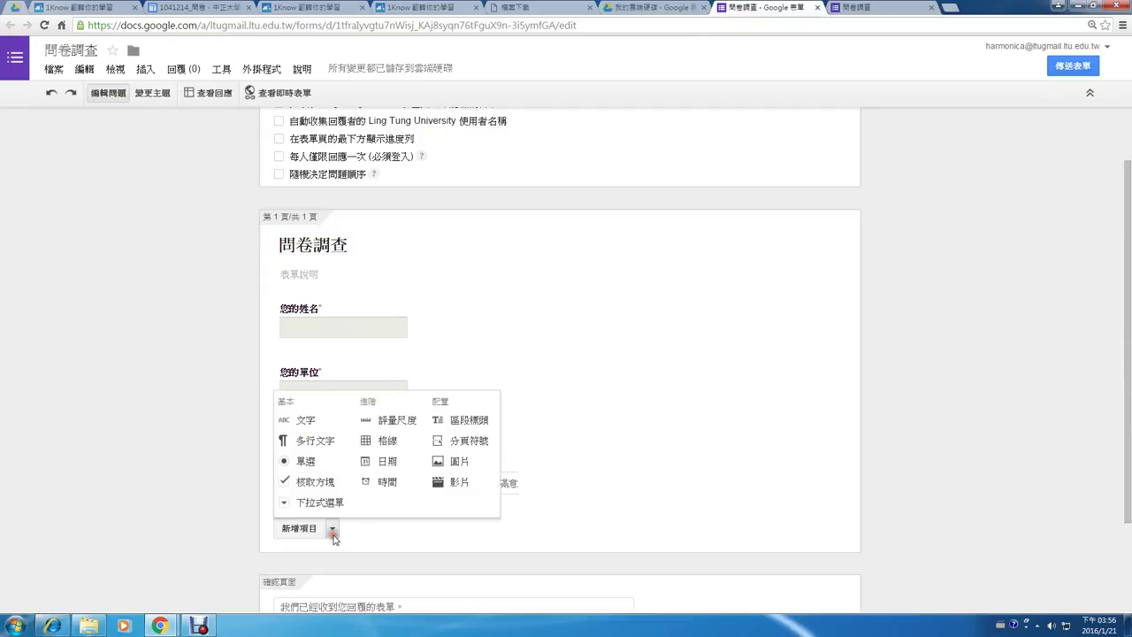
click(472, 474)
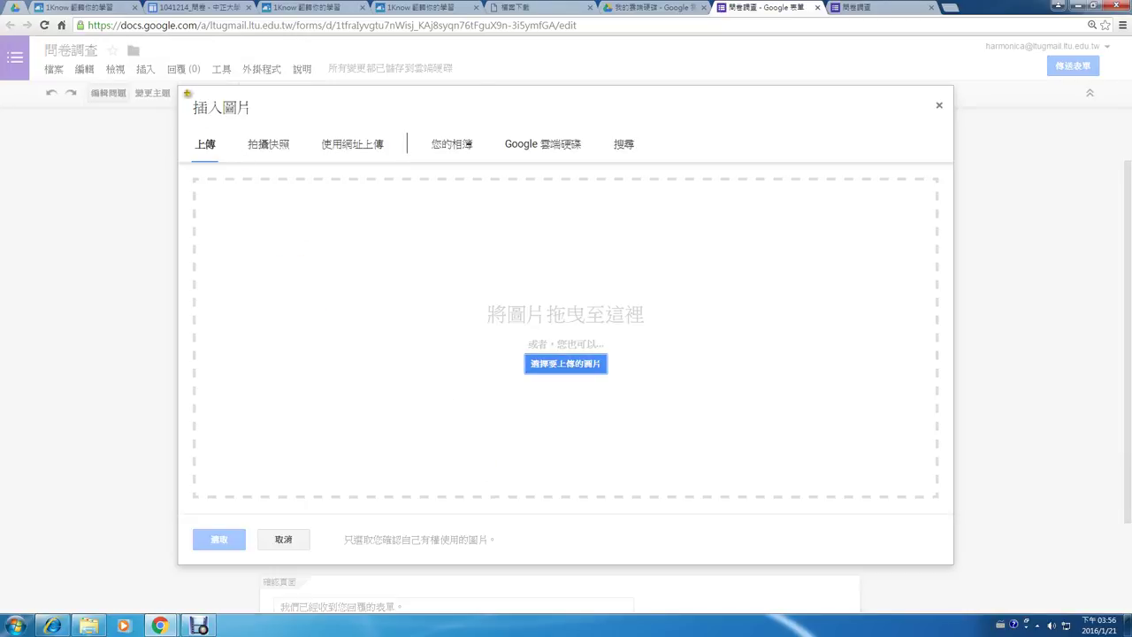
mouse_move(185, 92)
mouse_down()
mouse_move(362, 213)
mouse_move(700, 234)
mouse_up()
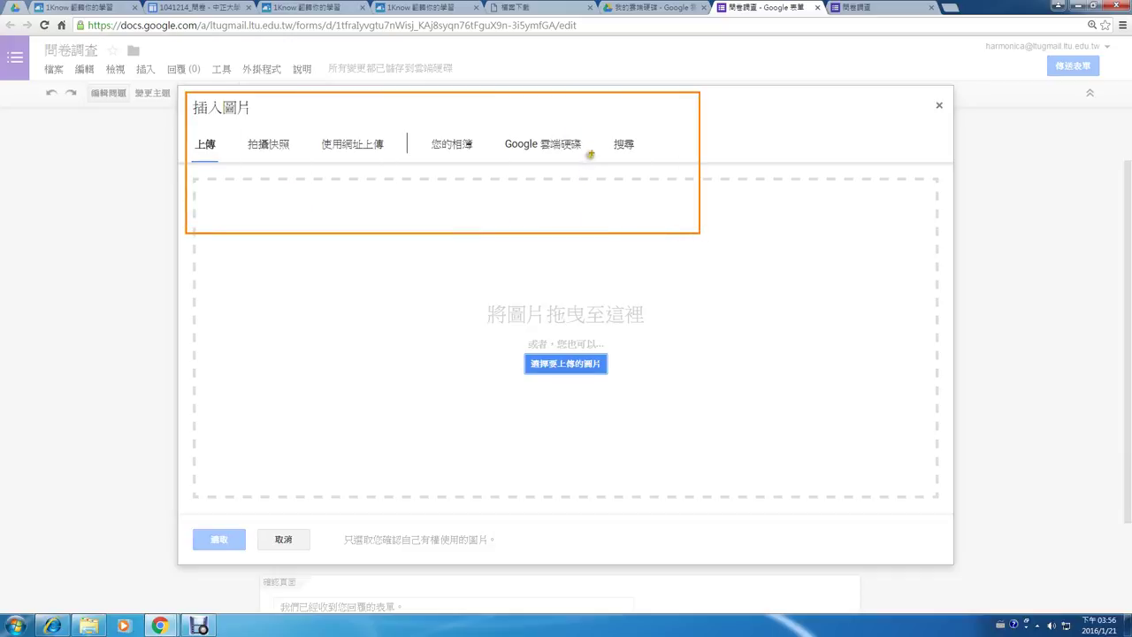
mouse_move(593, 150)
mouse_down()
mouse_move(500, 155)
mouse_move(574, 121)
mouse_move(591, 153)
mouse_move(593, 139)
mouse_up()
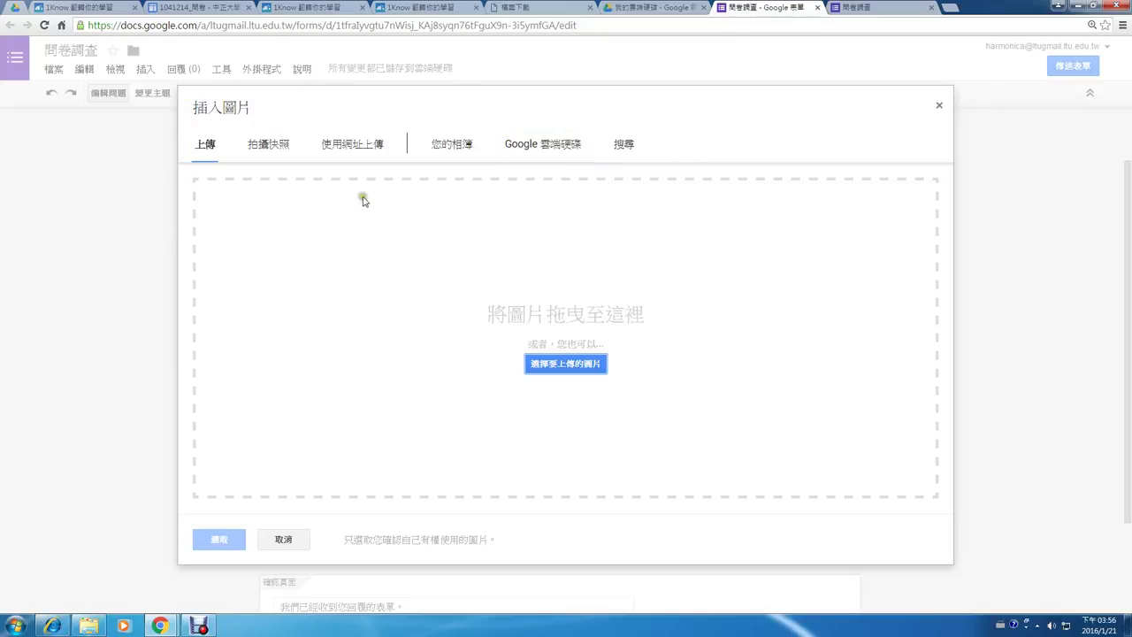
- Search Google 雲端硬碟 for 'png' and insert the selected picture into the form
click(565, 144)
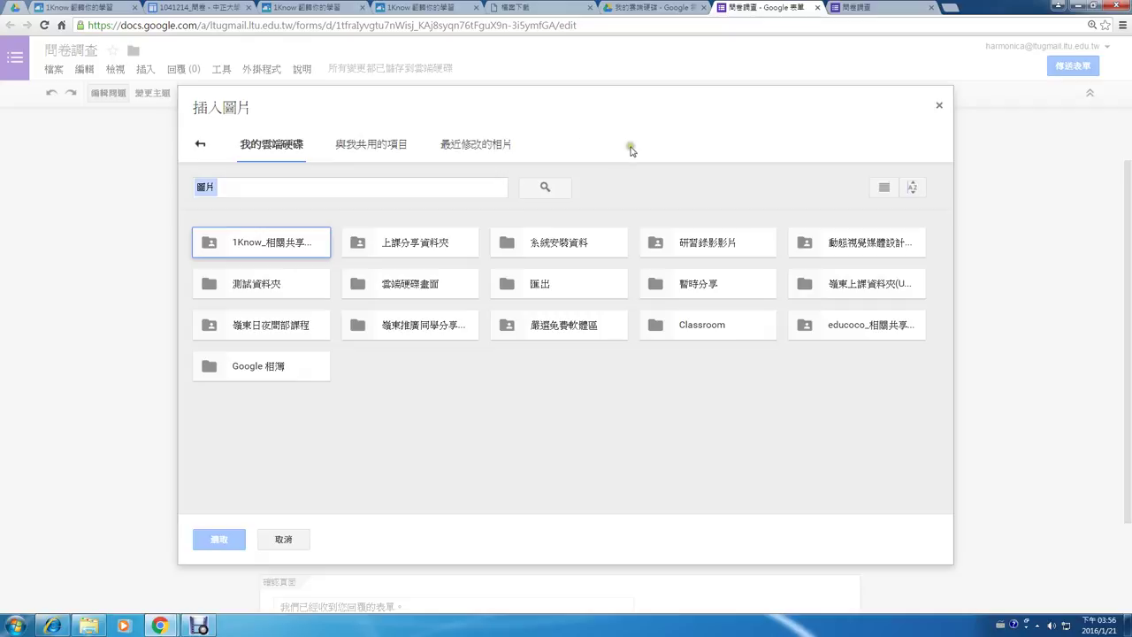
click(445, 183)
text(png)
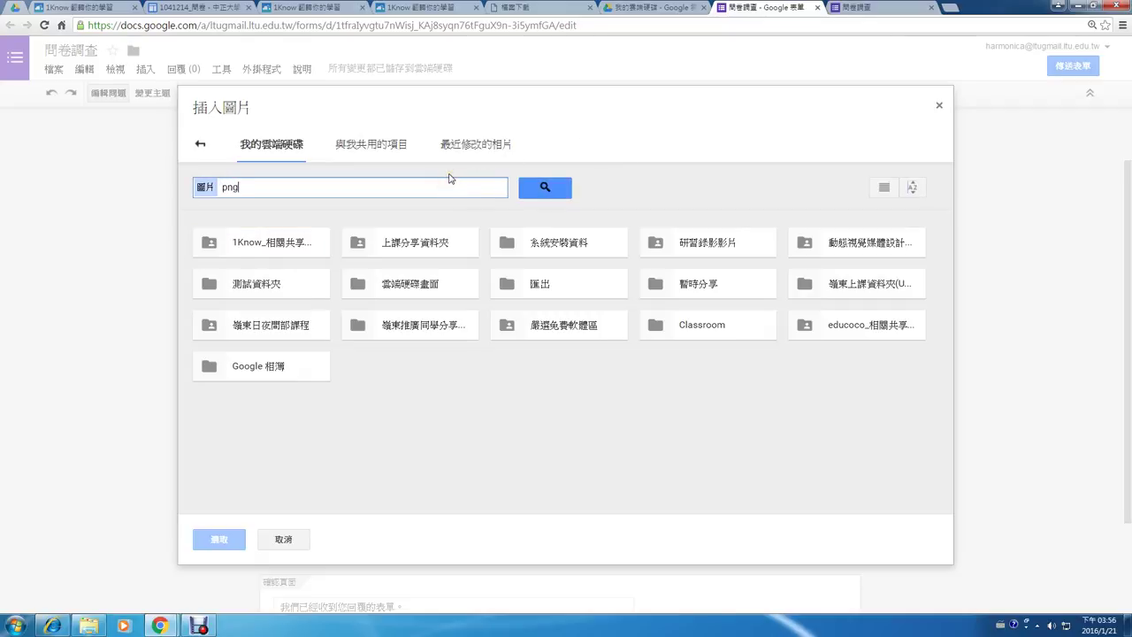
key(Return)
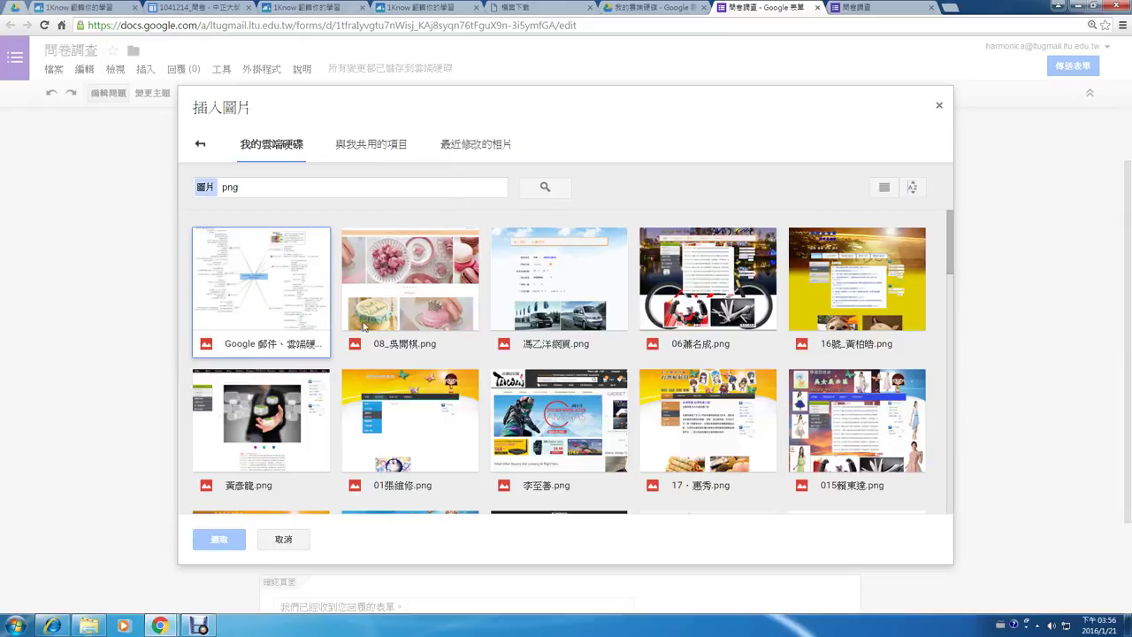
click(405, 274)
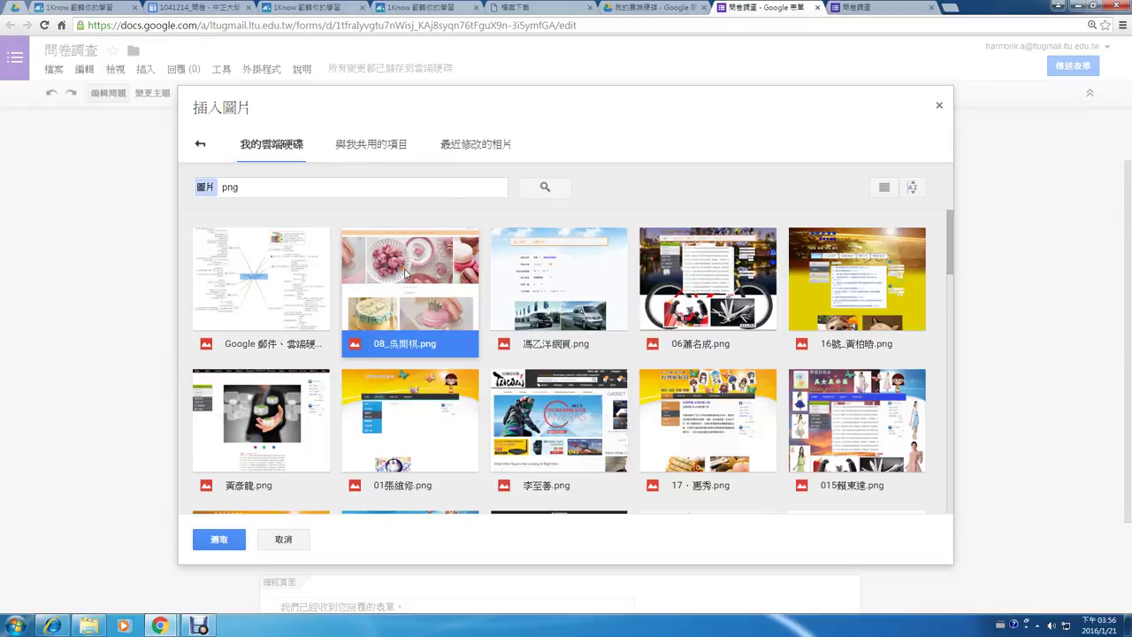
click(299, 269)
click(227, 544)
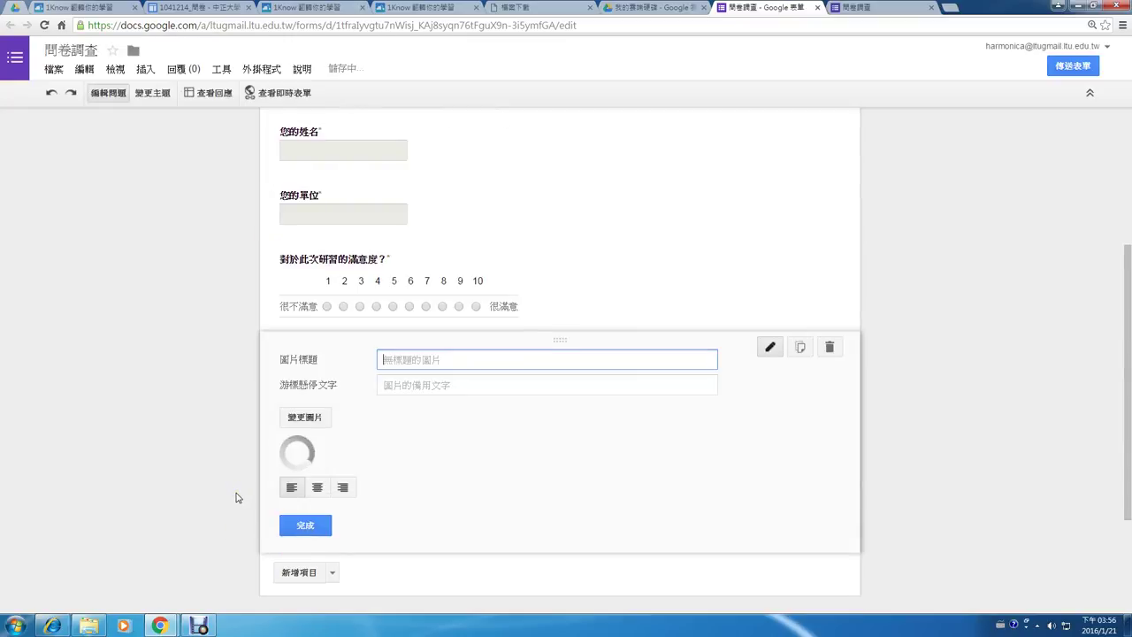
- Mark the loaded mind-map image item as 完成 below the satisfaction question
scroll(234, 493, down, 2)
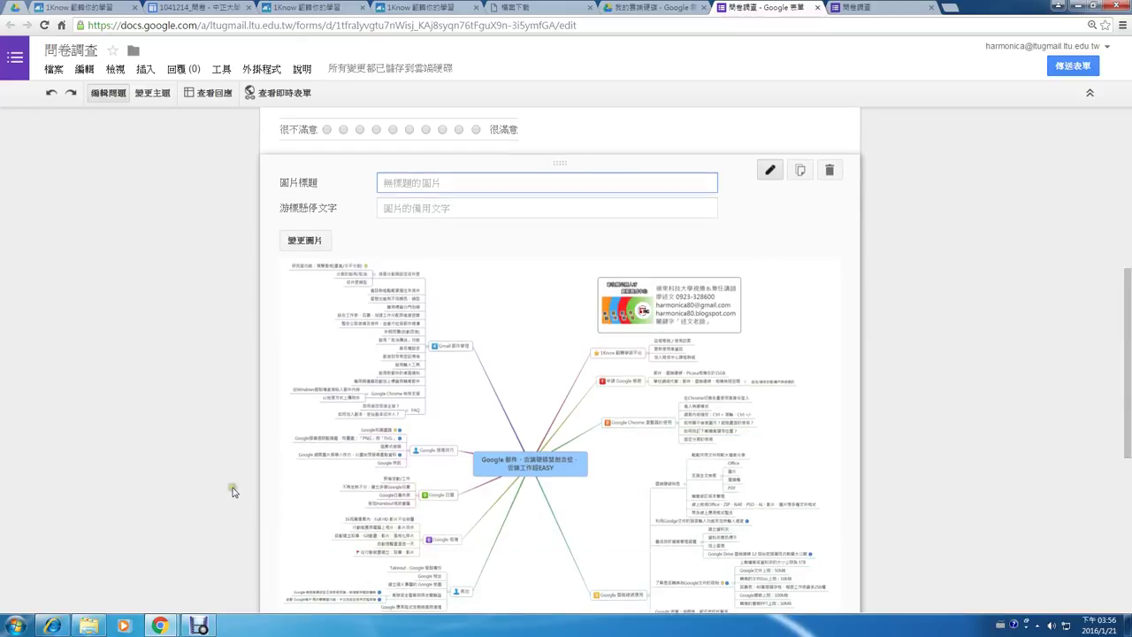
scroll(520, 376, down, 3)
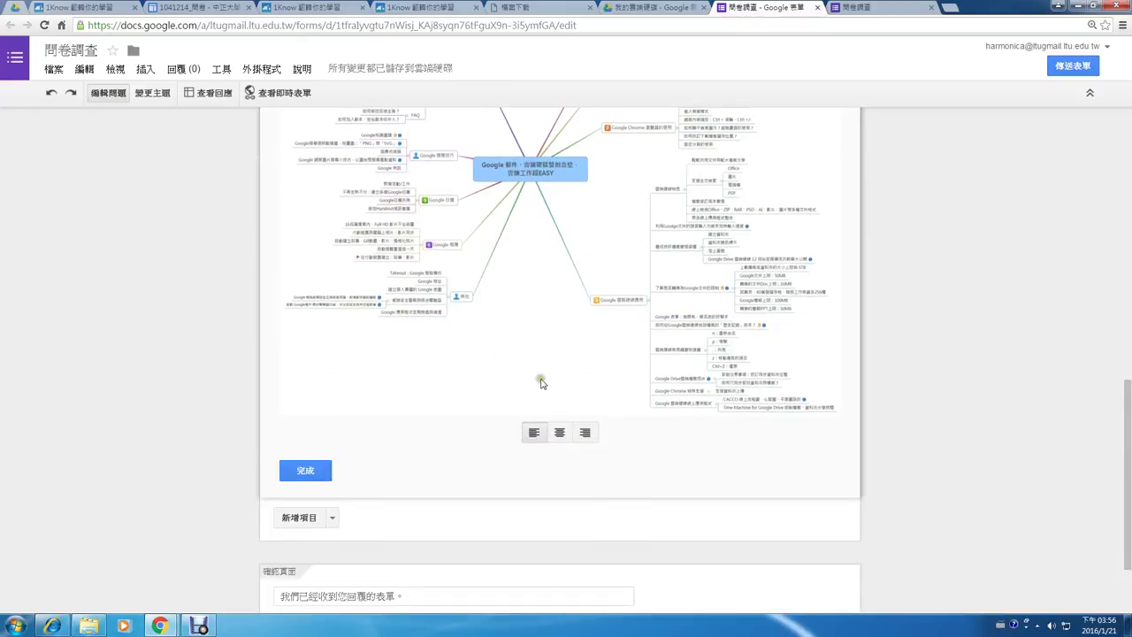
click(305, 470)
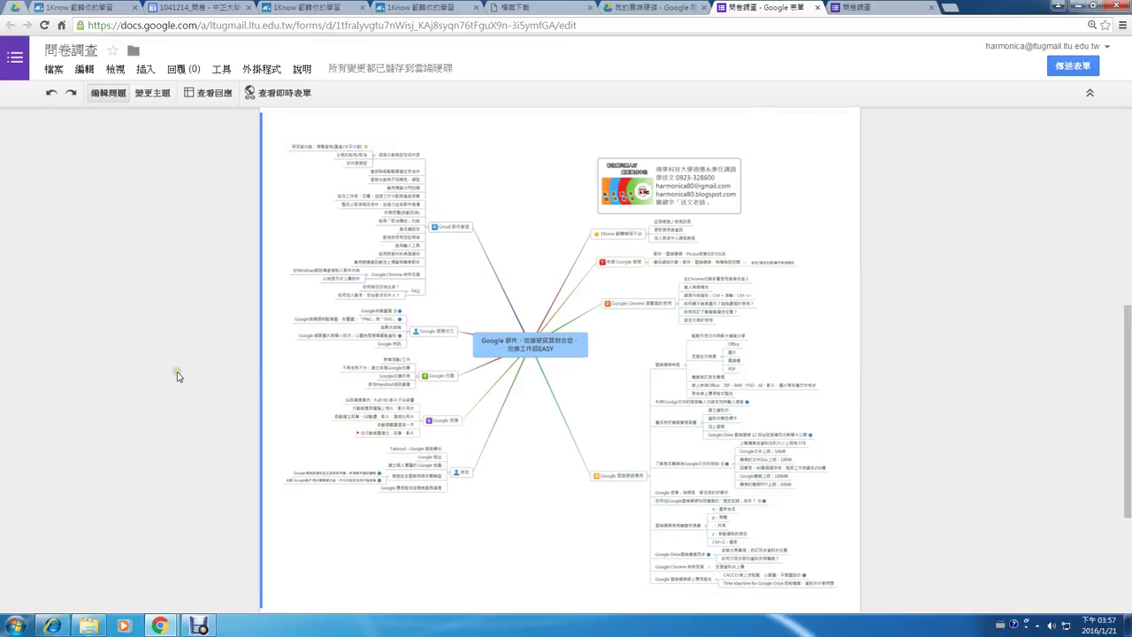
scroll(177, 374, down, 3)
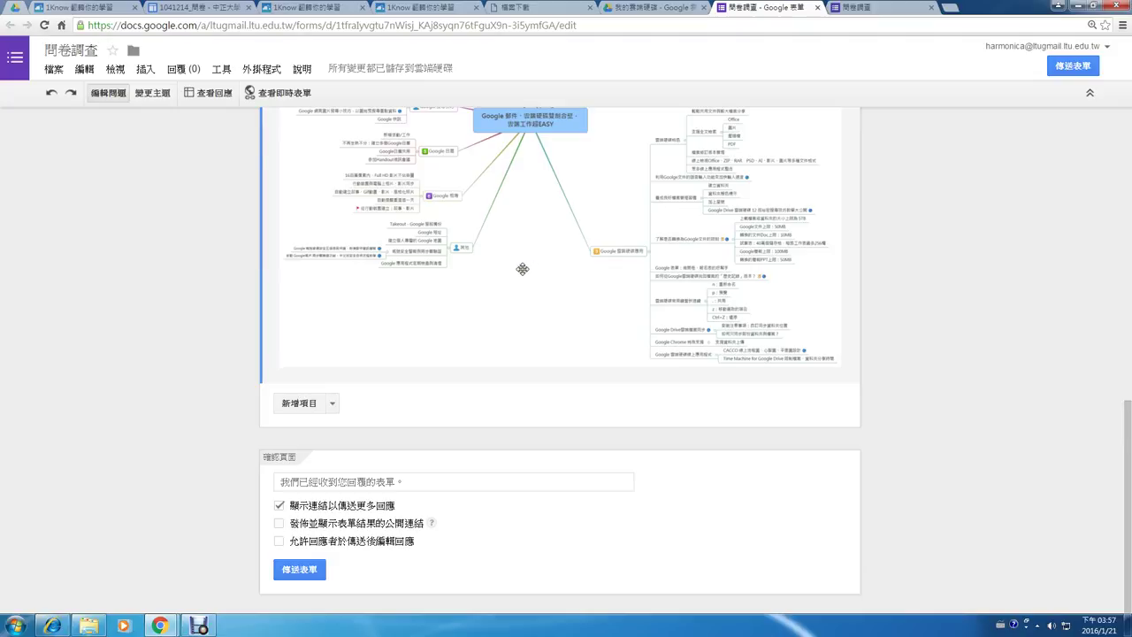
click(288, 96)
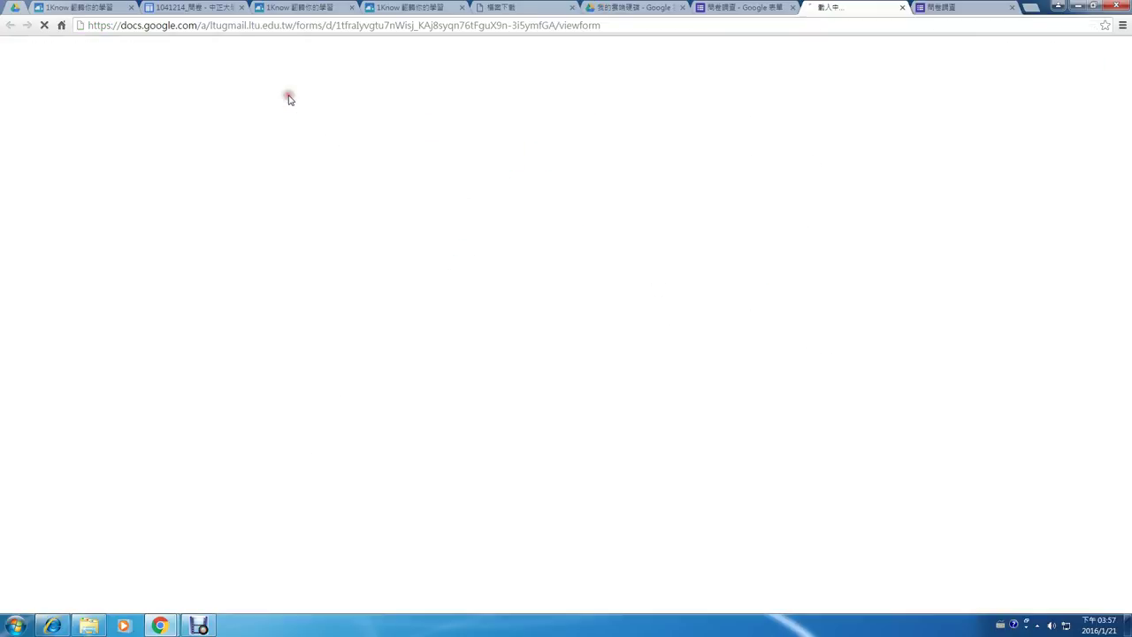
click(625, 25)
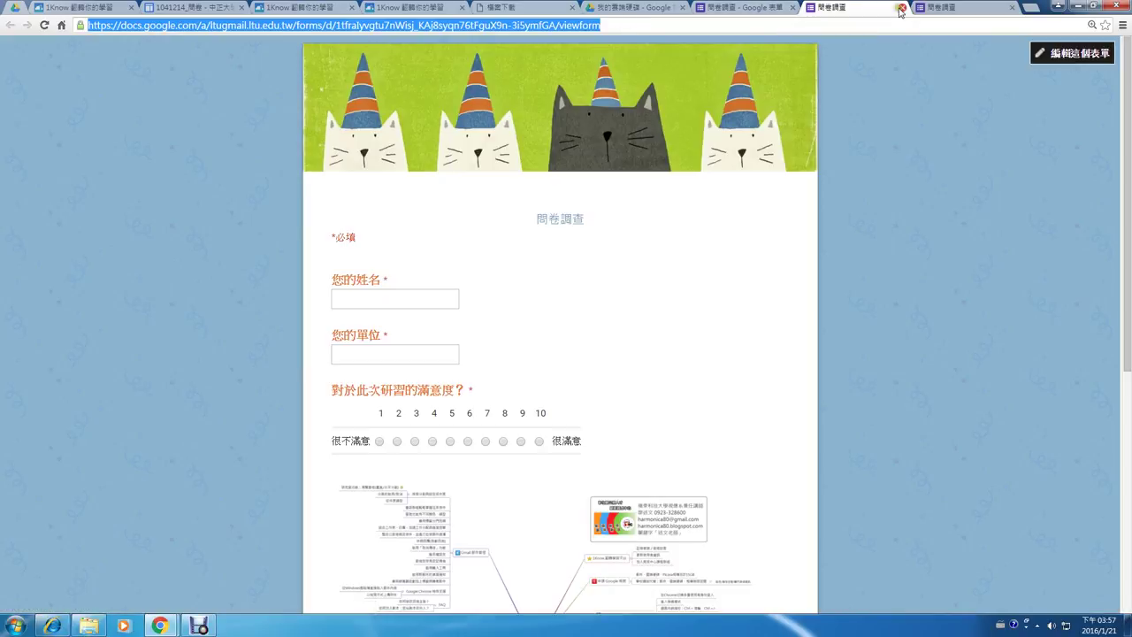
click(1013, 7)
click(938, 7)
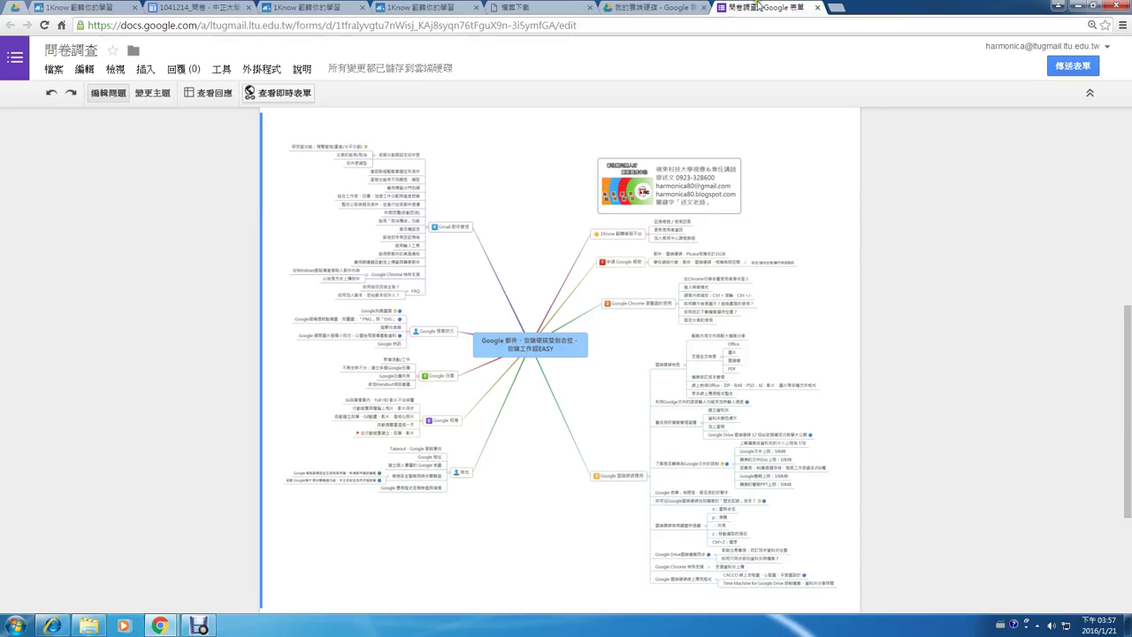
- Check the empty 回應 summary, then open the linked responses sheet via 查看回應
click(196, 74)
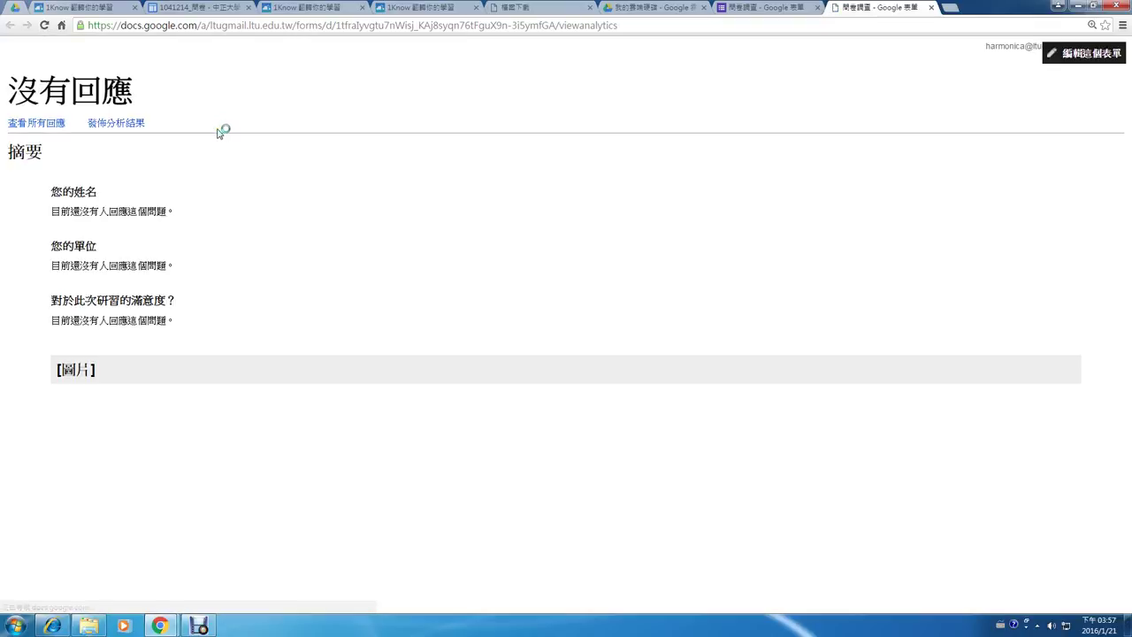
click(931, 7)
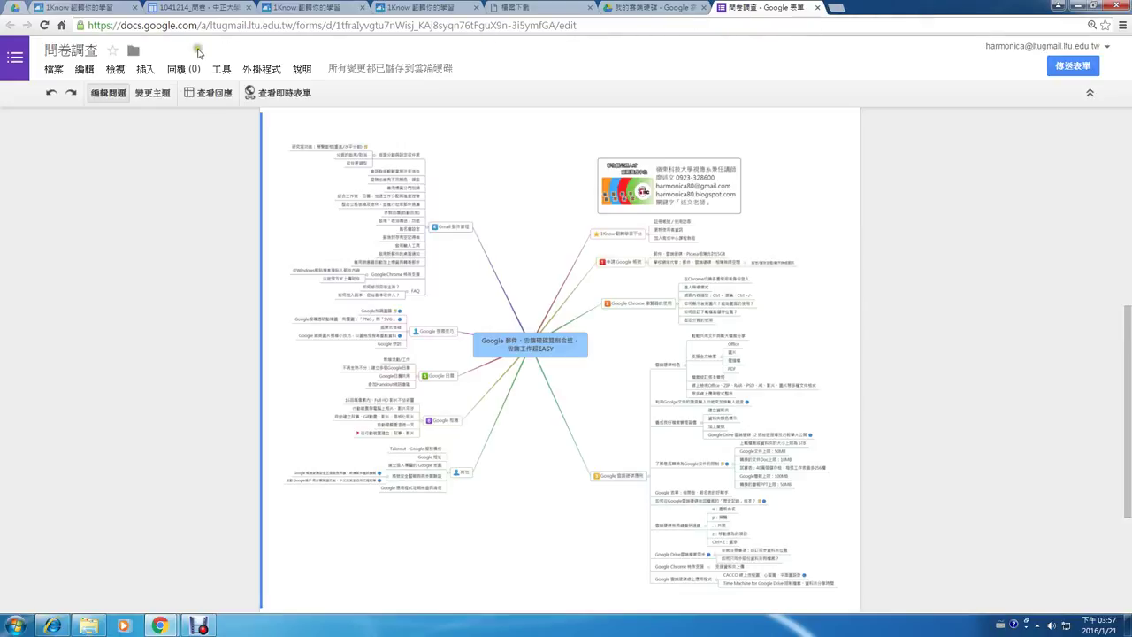
click(181, 71)
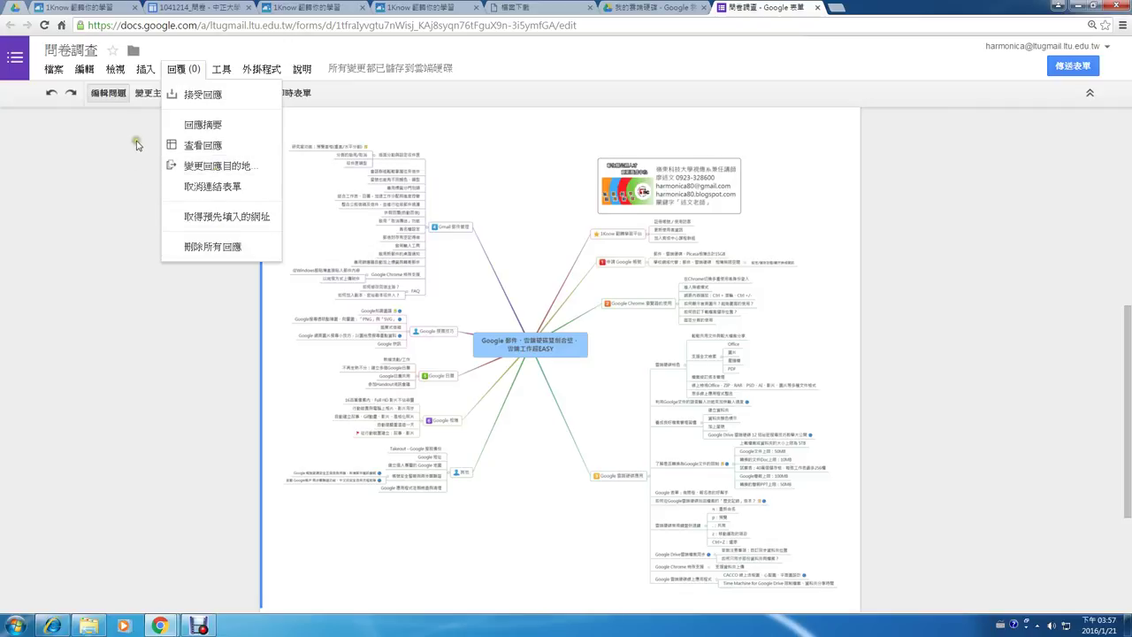
click(203, 148)
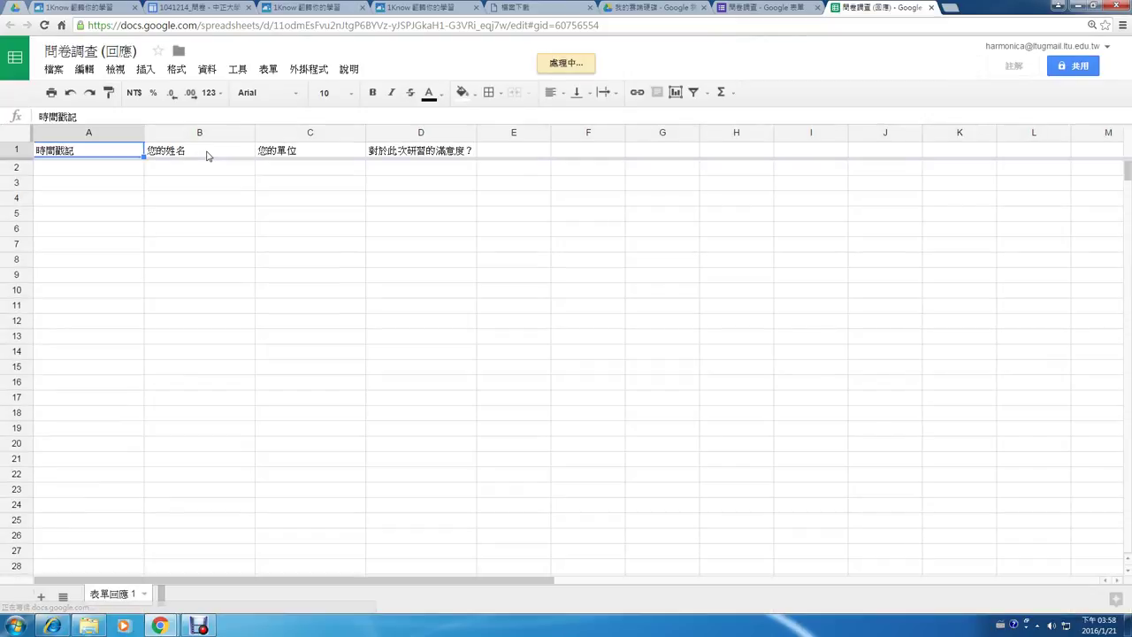
- Review the 檔案 > 下載格式 export options, then close the 問卷調查 (回應) spreadsheet tab
mouse_move(18, 113)
mouse_down()
mouse_move(40, 148)
mouse_move(278, 202)
mouse_move(574, 182)
mouse_move(247, 98)
mouse_move(96, 127)
mouse_up()
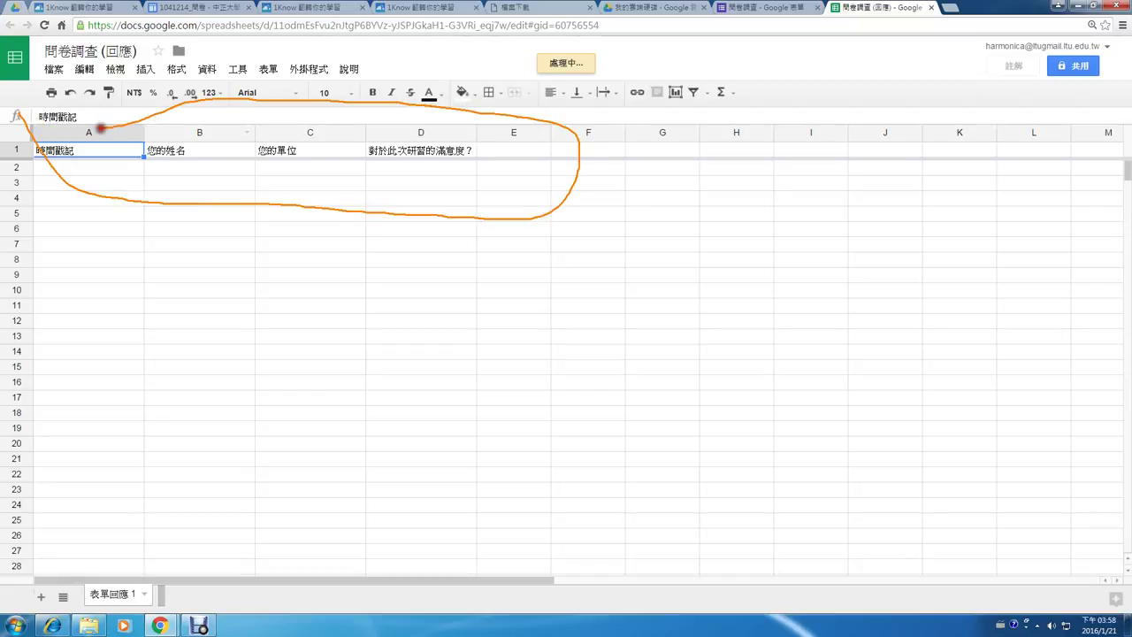
key(Escape)
click(56, 71)
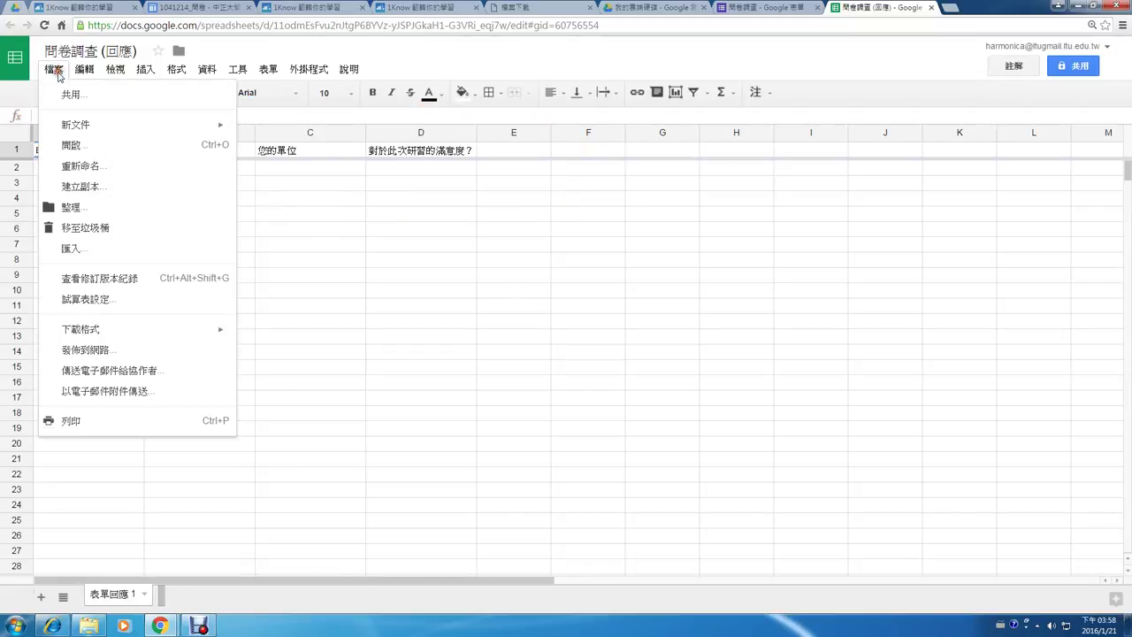
mouse_move(91, 335)
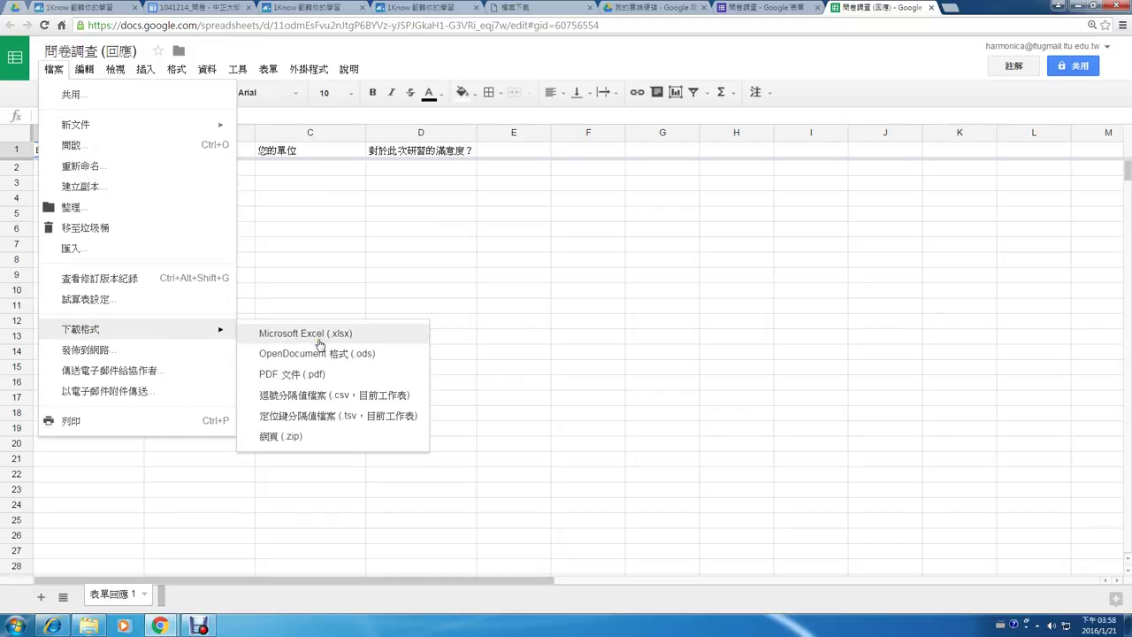
click(411, 309)
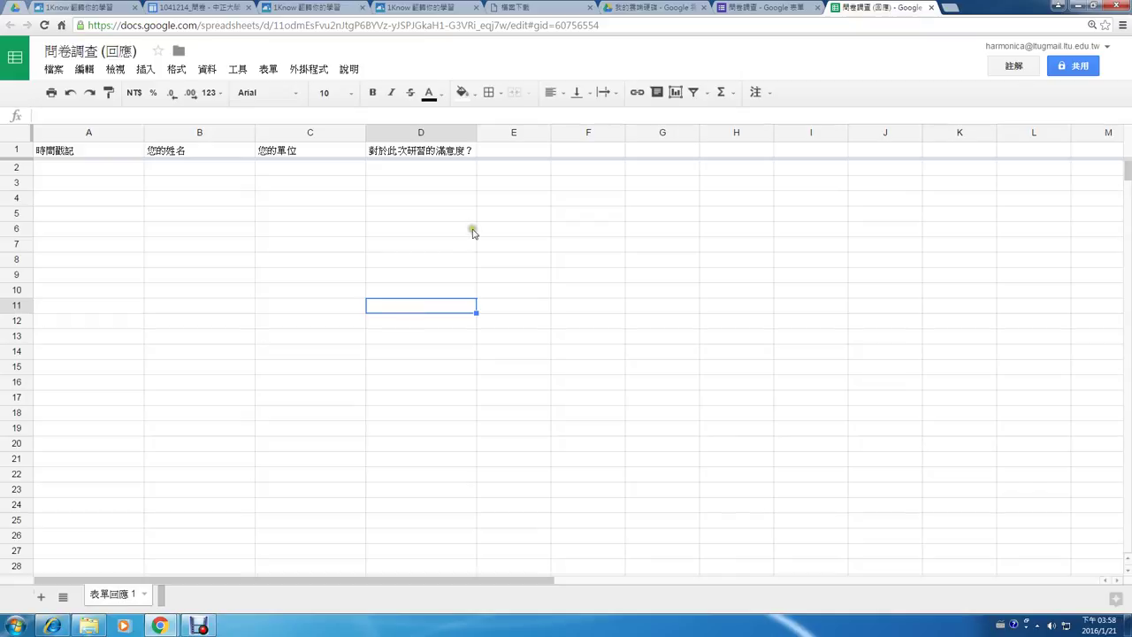
click(932, 7)
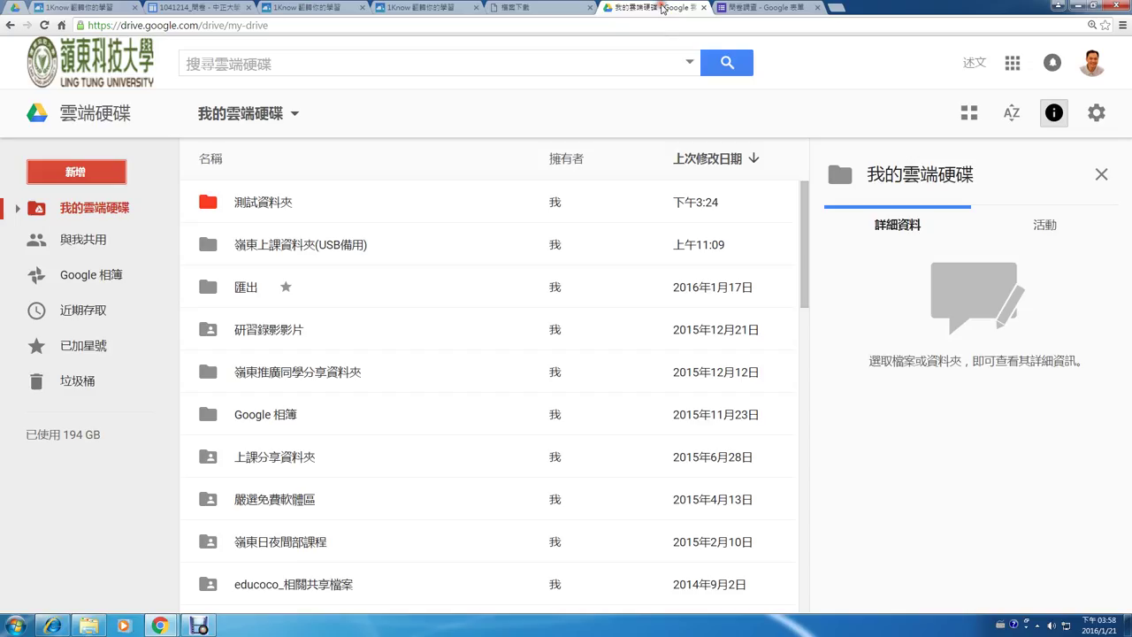
- Find the 問卷調查 form and response sheet in My Drive, then show 新增 > 更多
click(662, 8)
scroll(497, 487, down, 6)
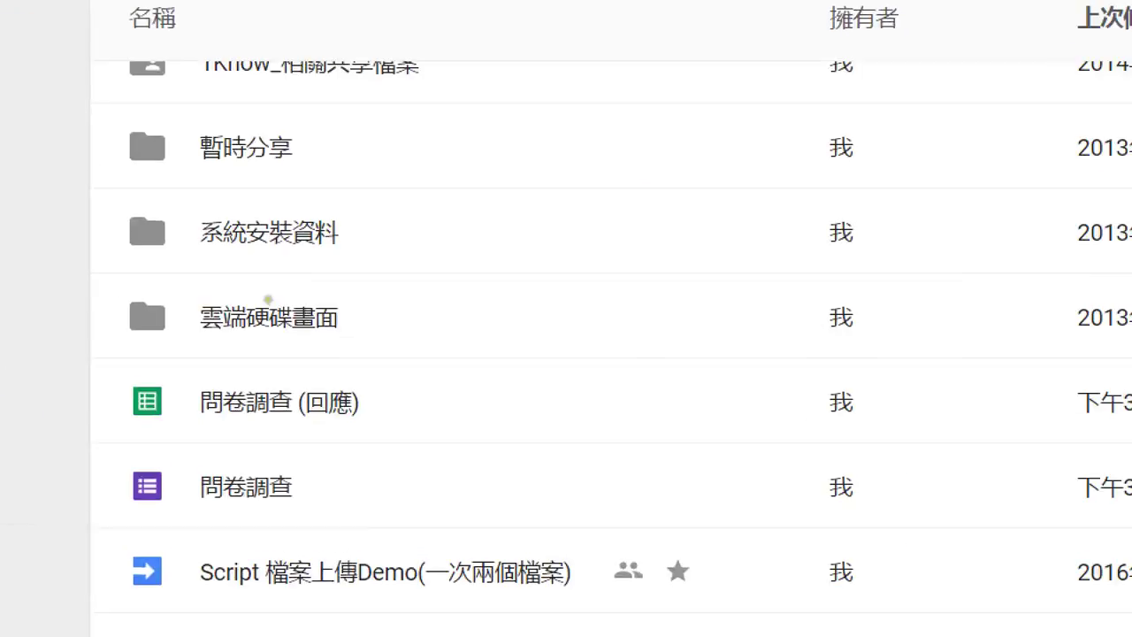
drag(104, 510, 345, 509)
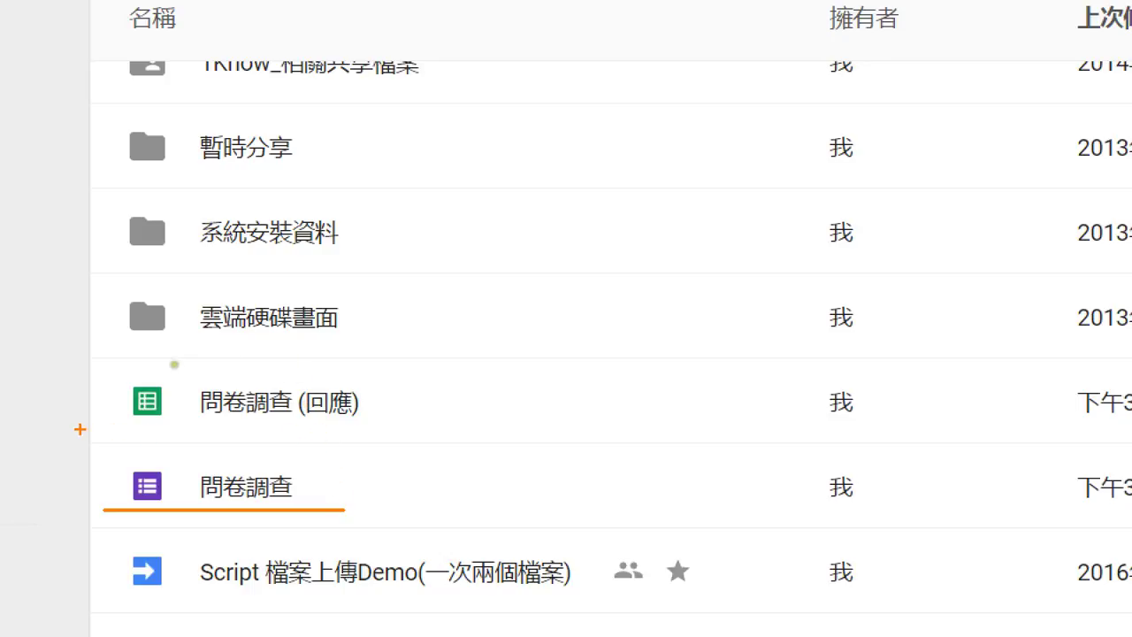
mouse_move(78, 430)
mouse_down()
mouse_move(368, 433)
mouse_move(350, 362)
mouse_move(21, 352)
mouse_move(7, 424)
mouse_up()
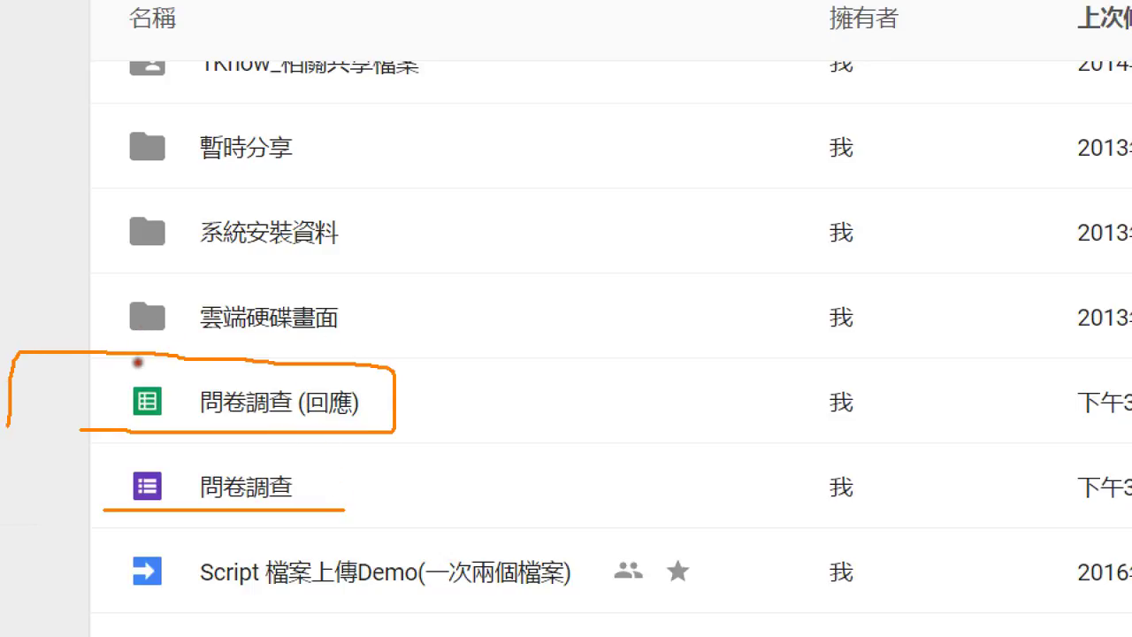
key(Escape)
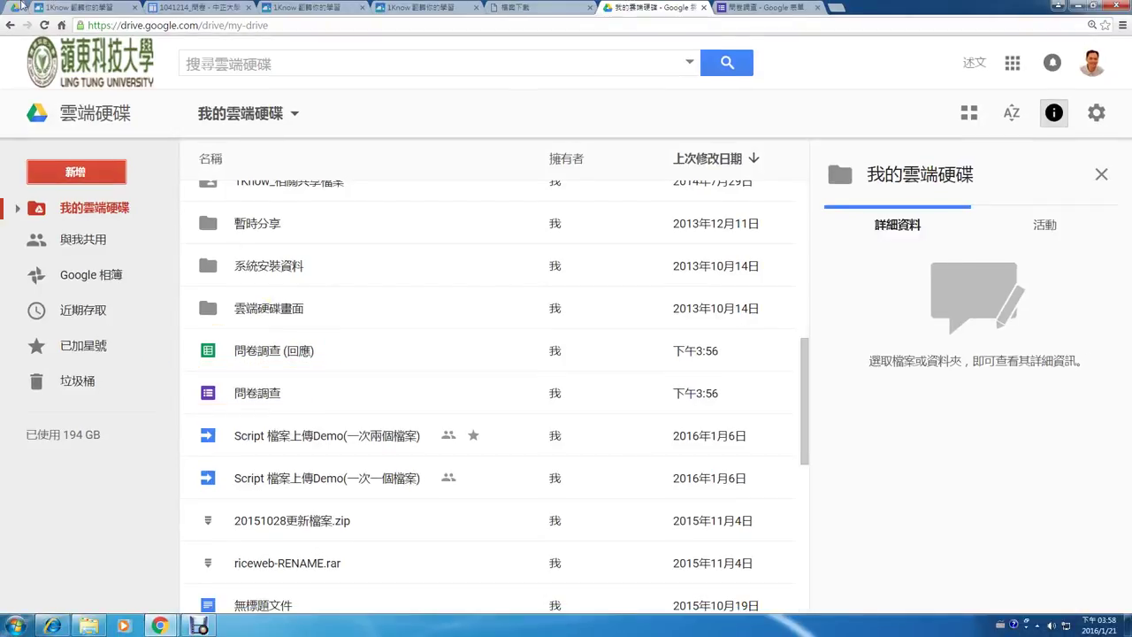
click(45, 171)
mouse_move(165, 421)
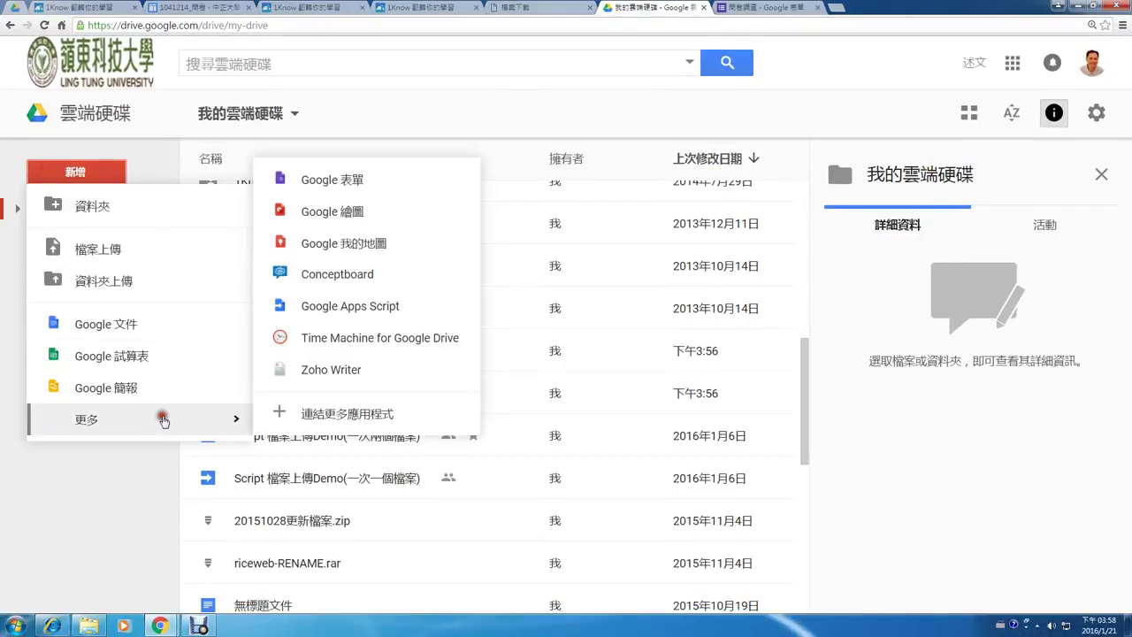